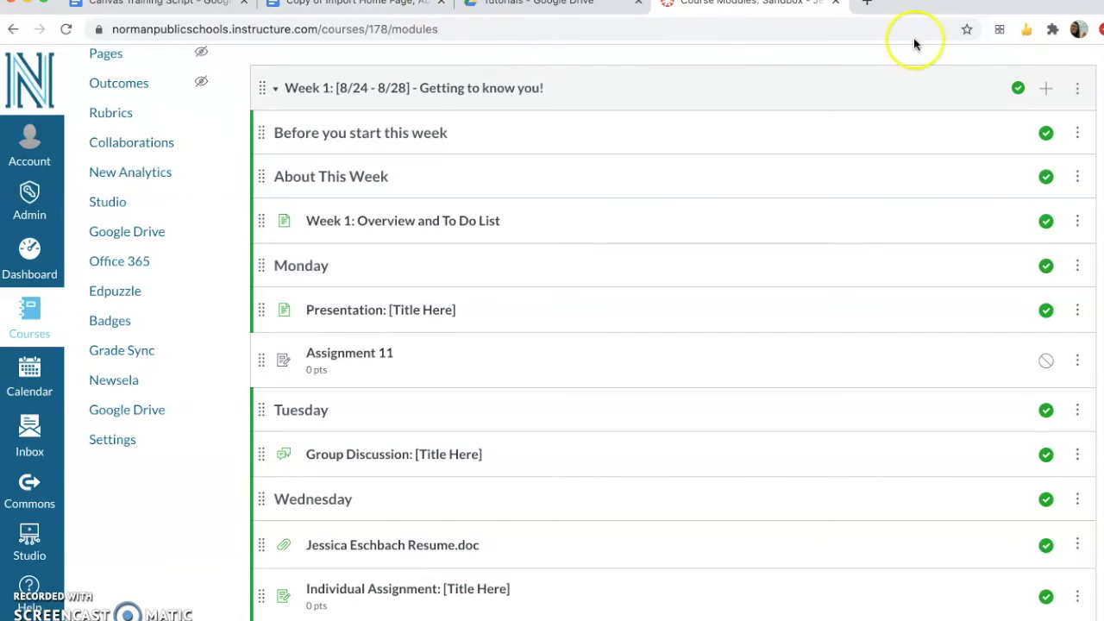
Start adding a new quiz named "Quiz 2" to the Week 1 module
click(1048, 89)
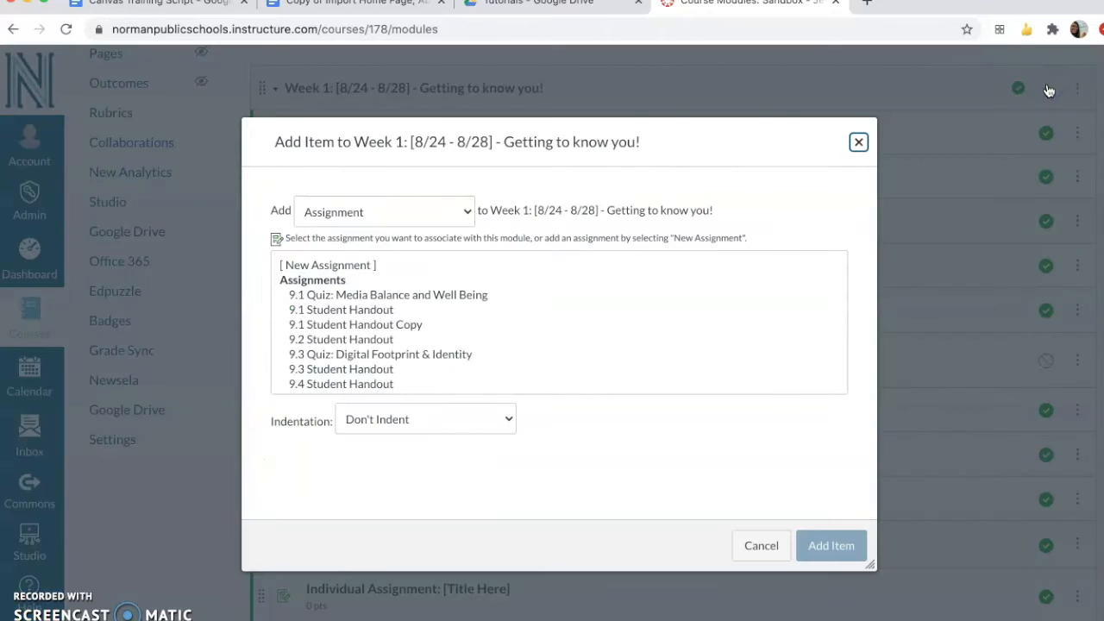
click(457, 217)
click(449, 227)
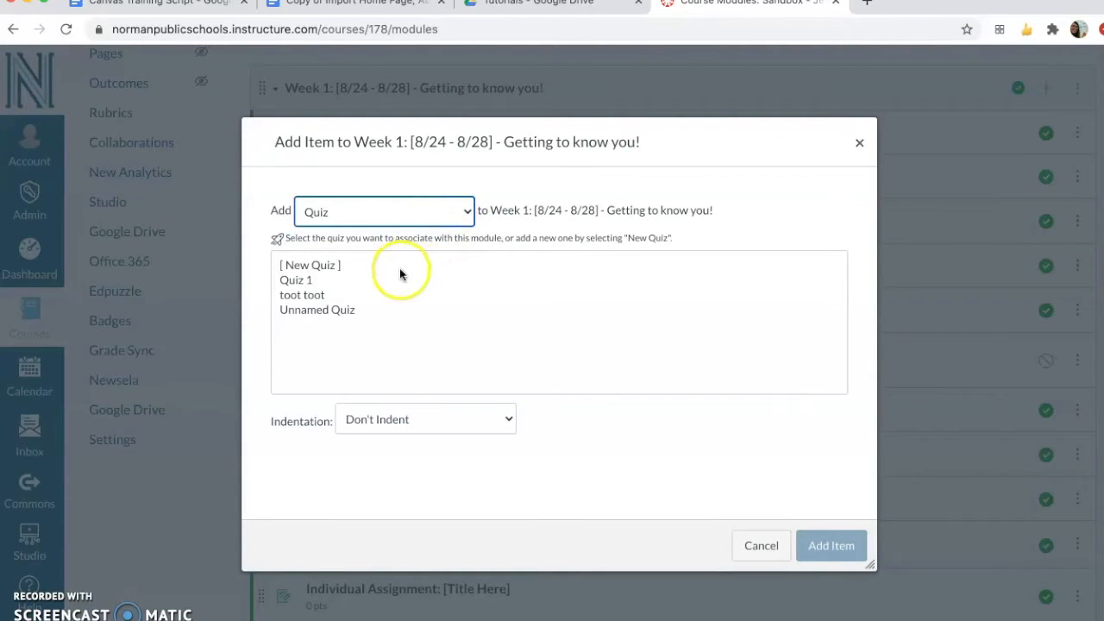
click(392, 267)
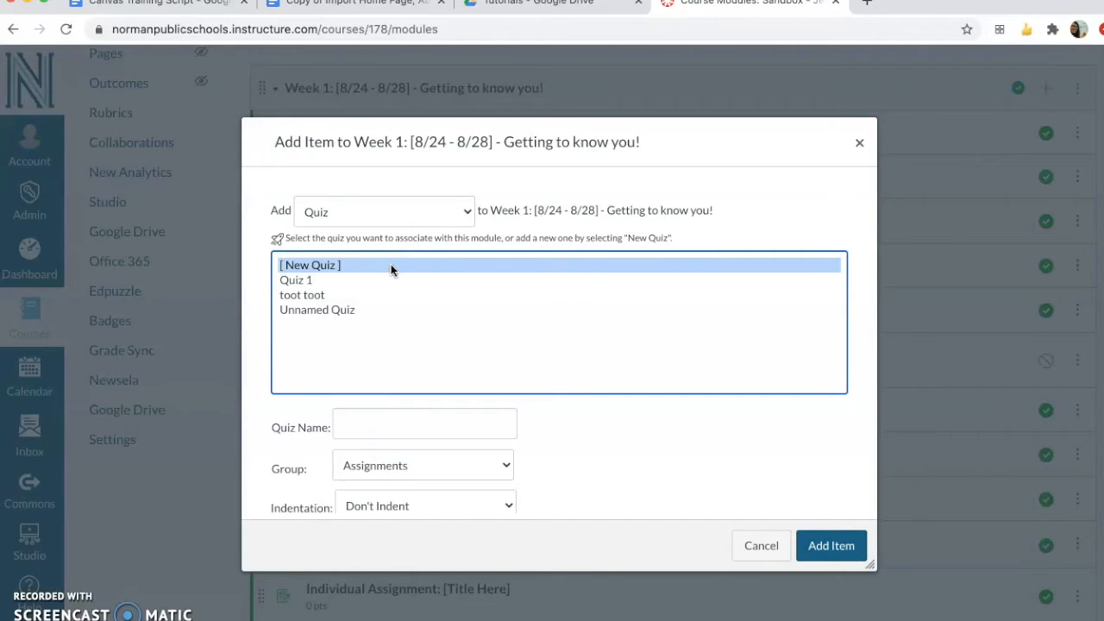
click(372, 424)
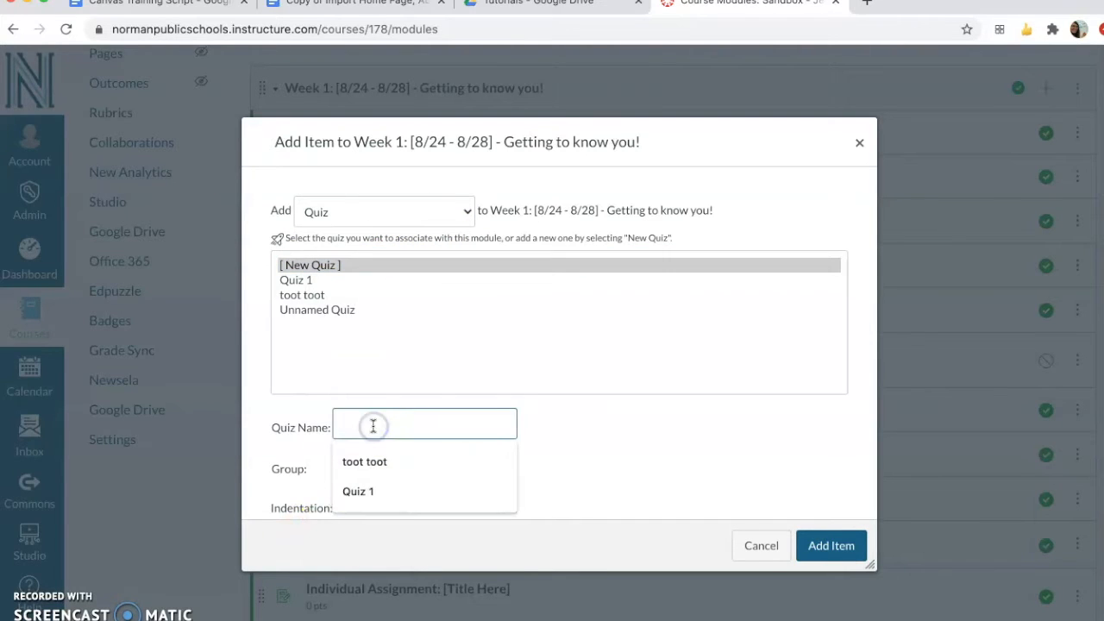
text(Quiz )
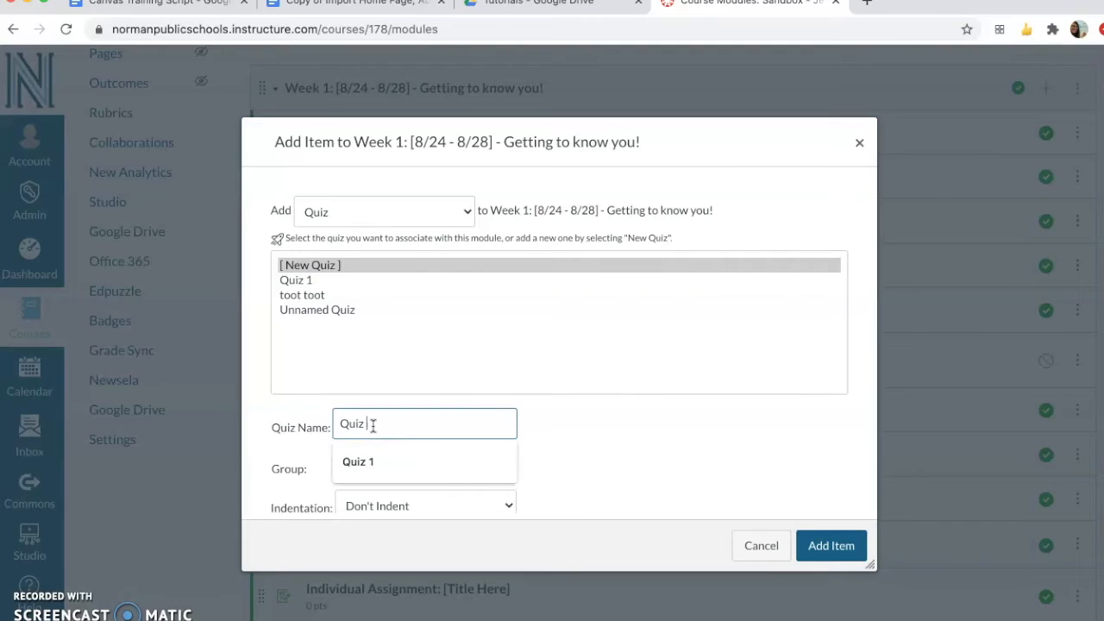
text(2)
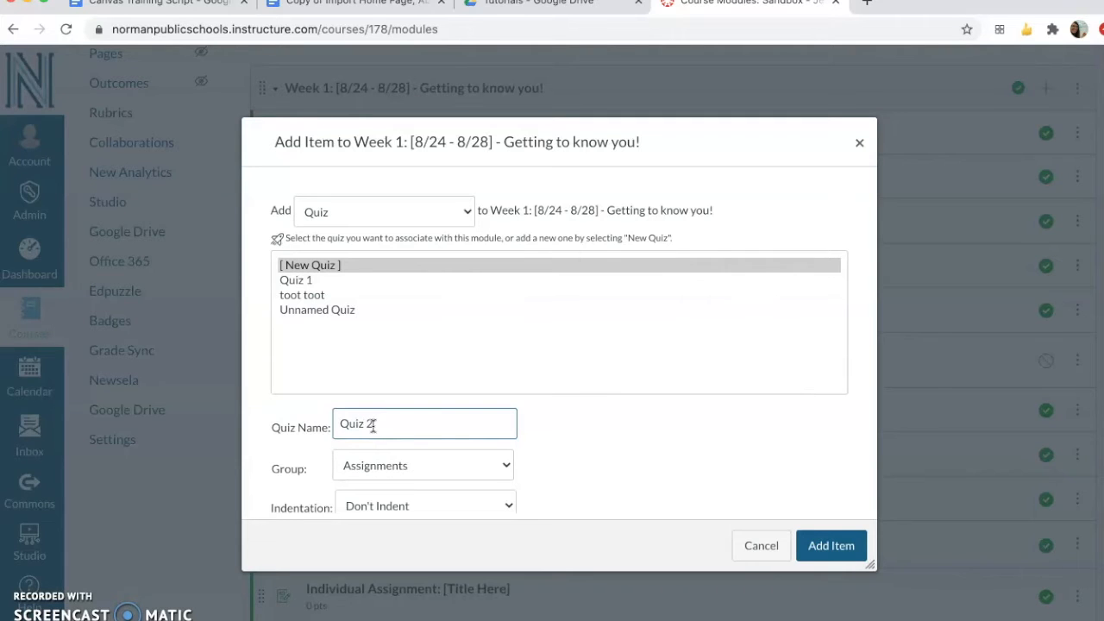
Assign the new quiz to the Quizzes group and add it to the module
scroll(543, 421, down, 1)
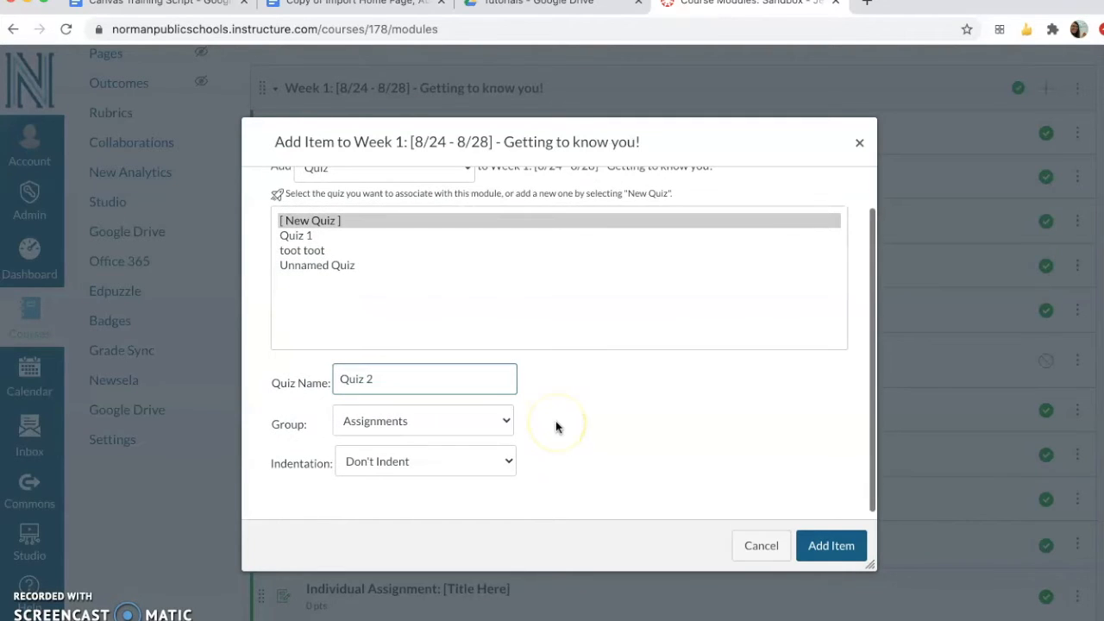
click(506, 420)
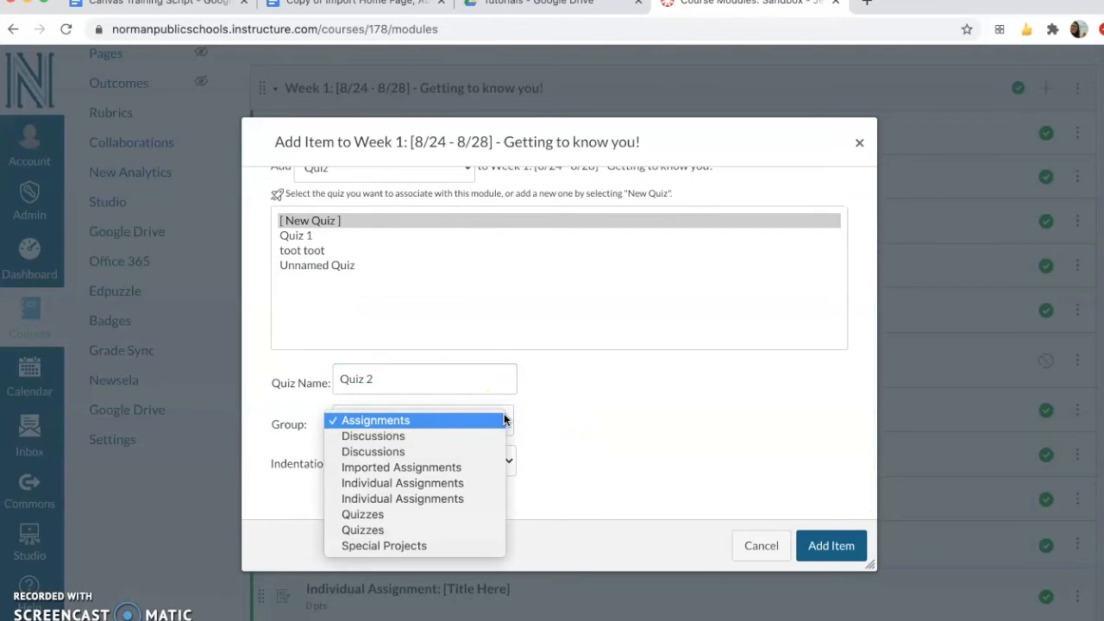
click(397, 514)
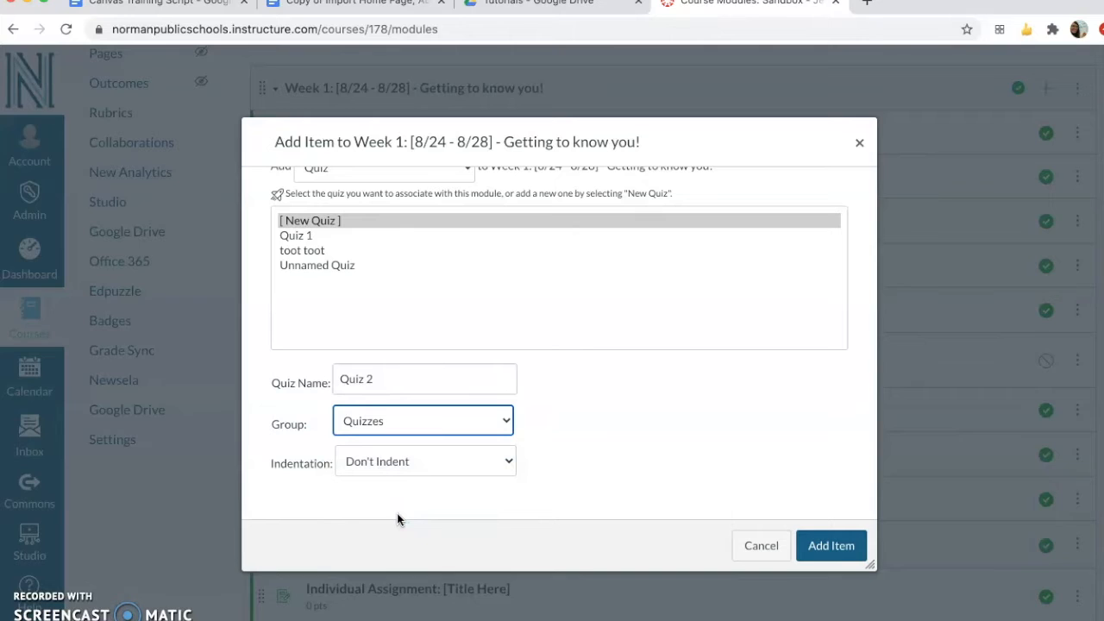
click(402, 487)
click(831, 547)
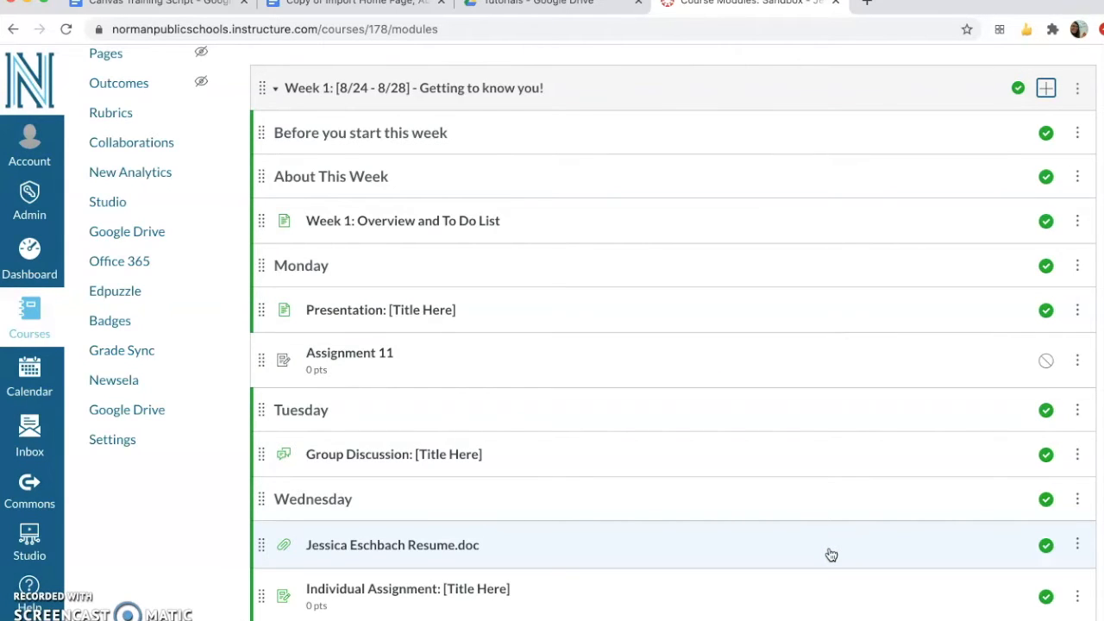
Move Quiz 2 within the Week 1 module to the Tuesday section, directly below the Group Discussion item
scroll(831, 554, down, 5)
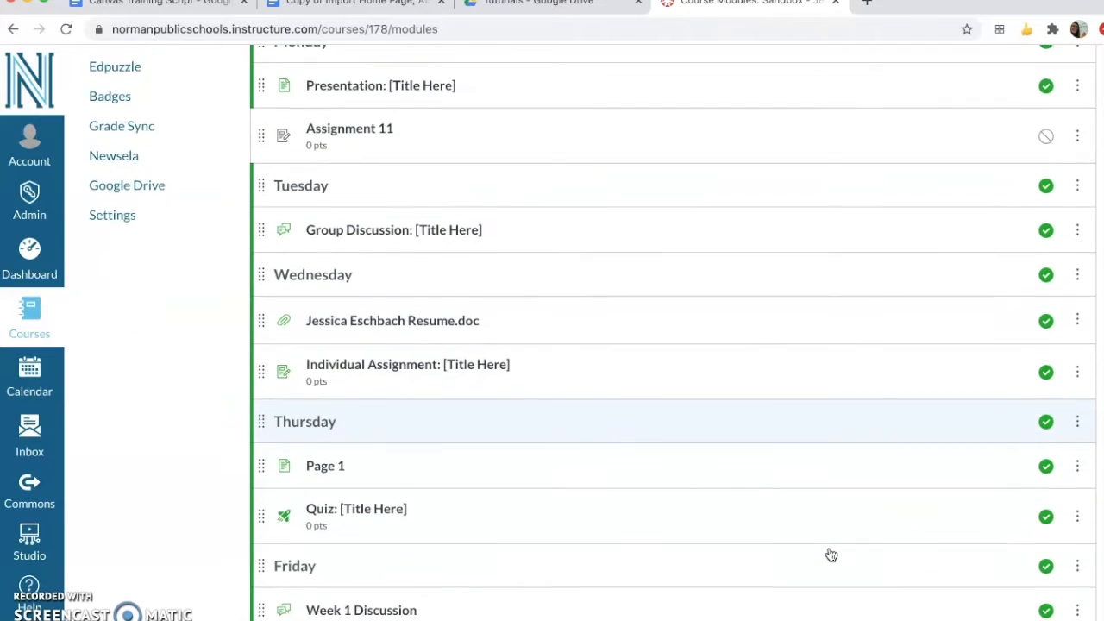
scroll(831, 554, down, 3)
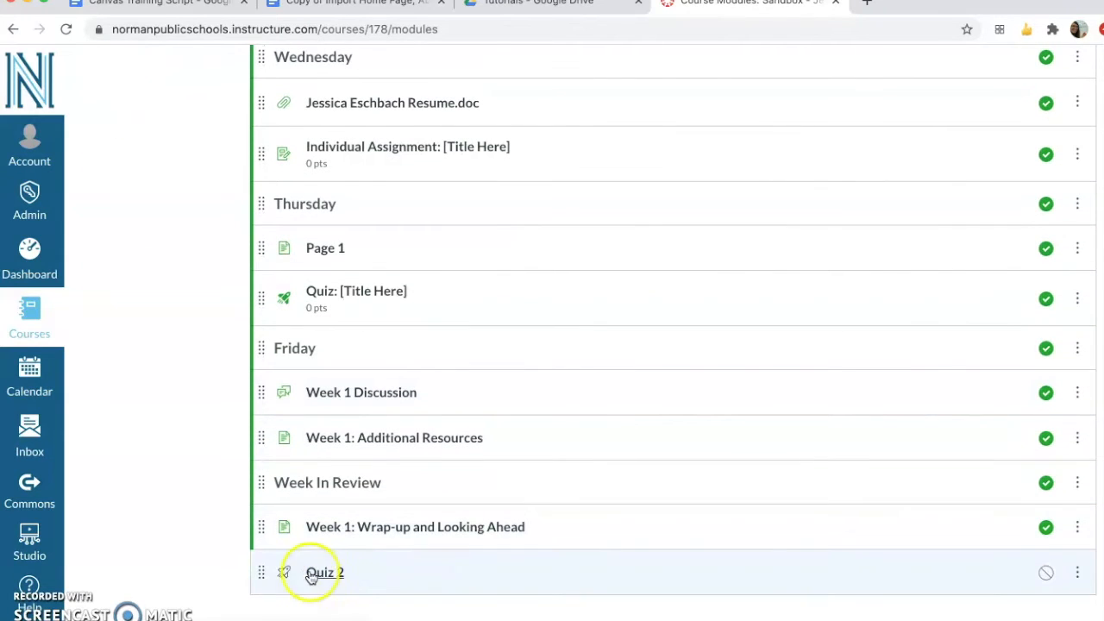
click(262, 573)
drag(262, 573, 311, 330)
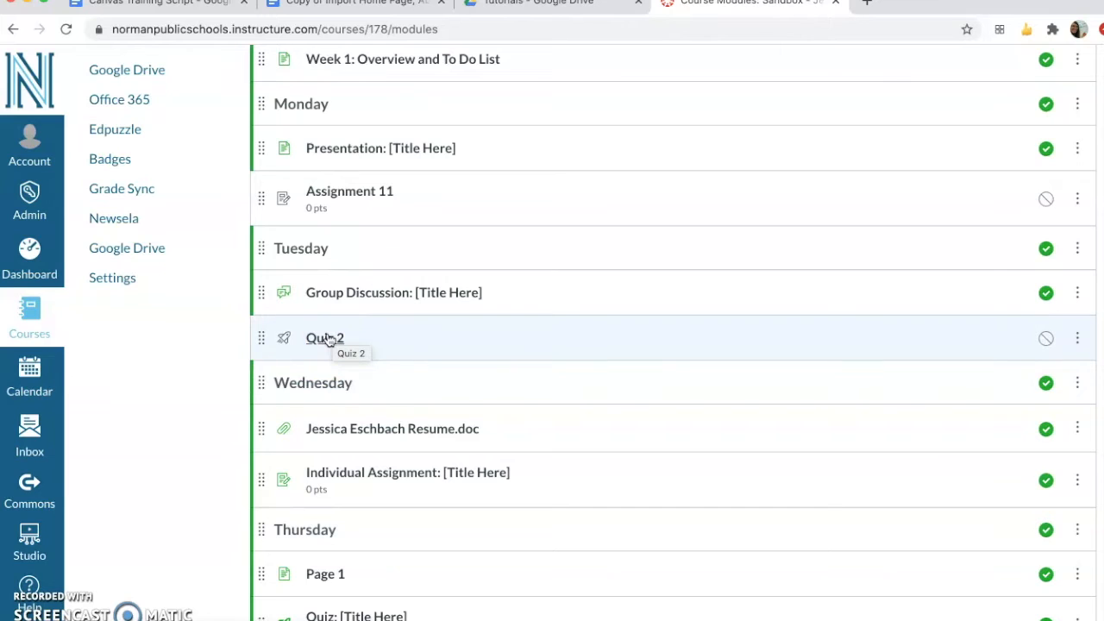
Open Quiz 2 for editing and enter "Hello! Here is a quiz!" as the quiz instructions
click(329, 339)
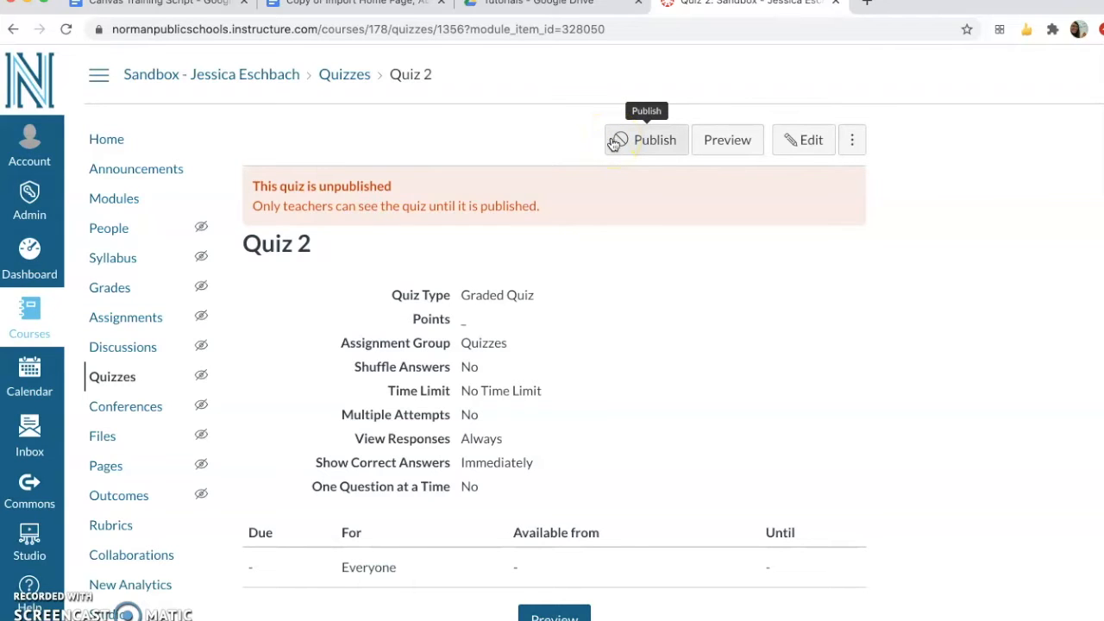
click(803, 139)
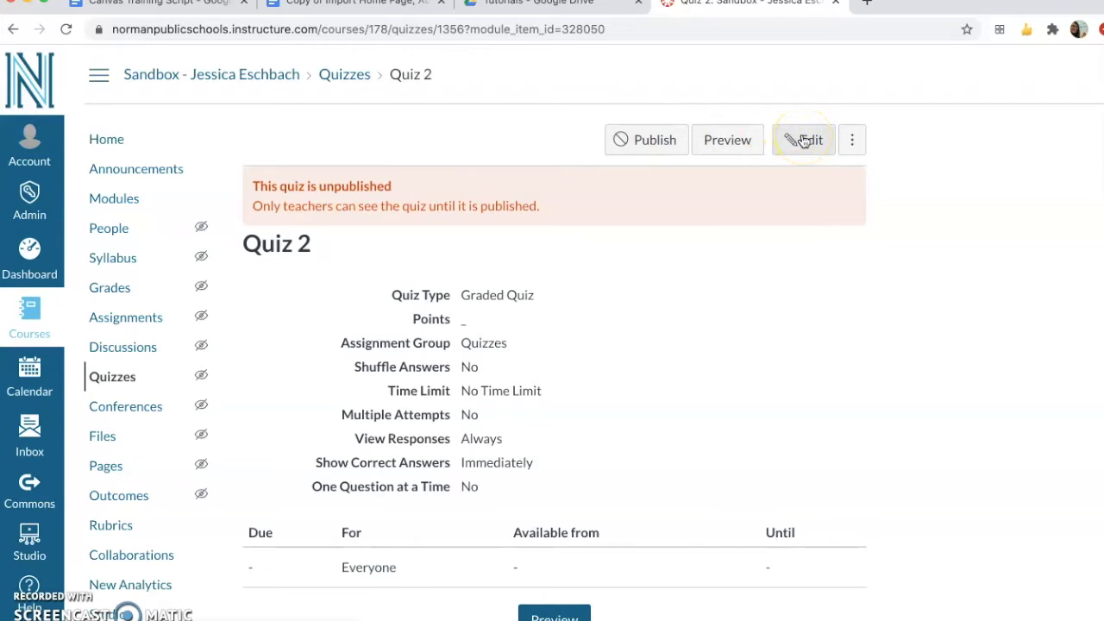
click(803, 140)
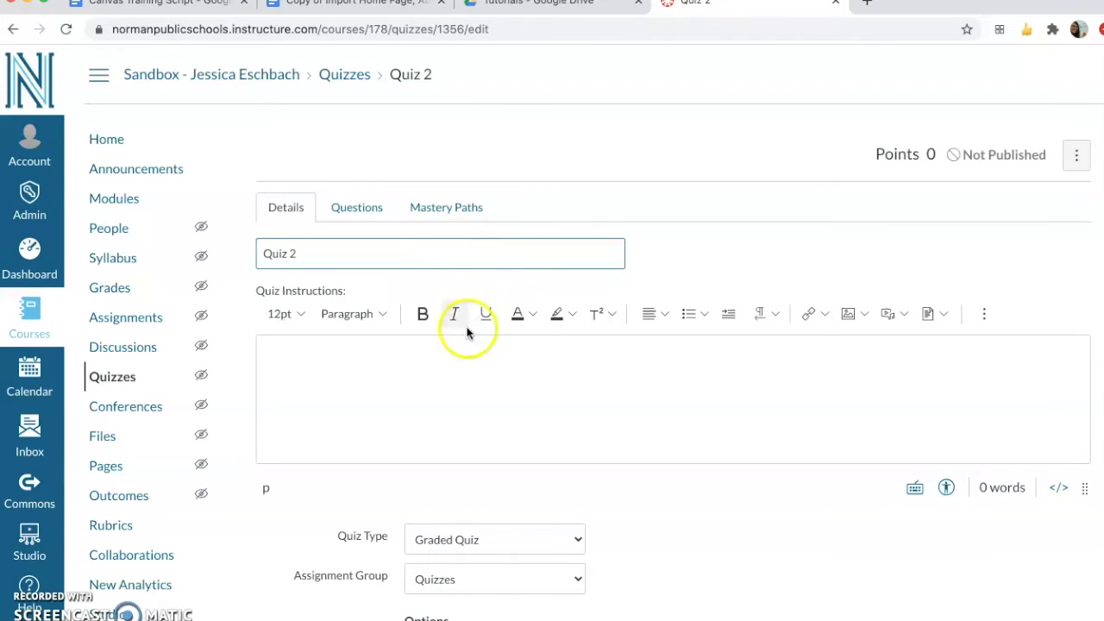
click(632, 372)
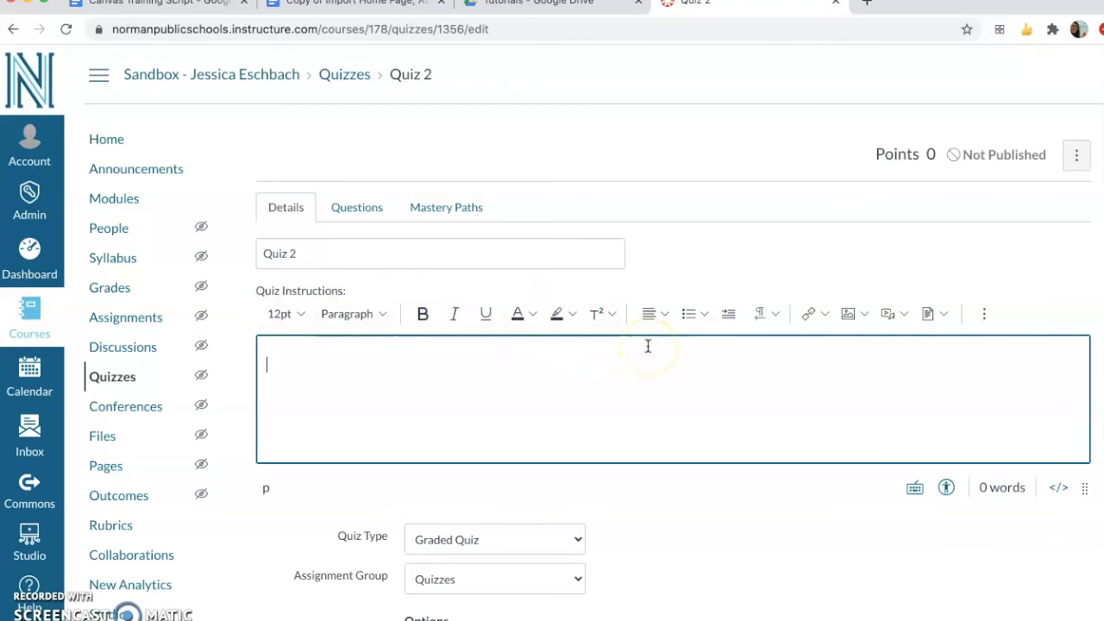
text(Hello! Here is a quiz!)
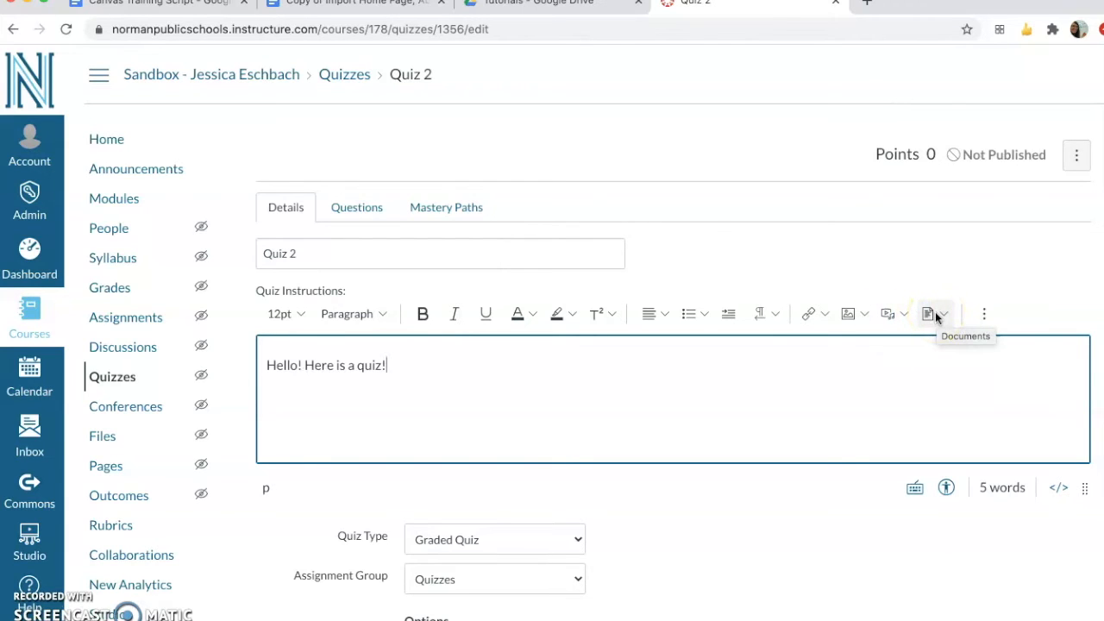
click(983, 317)
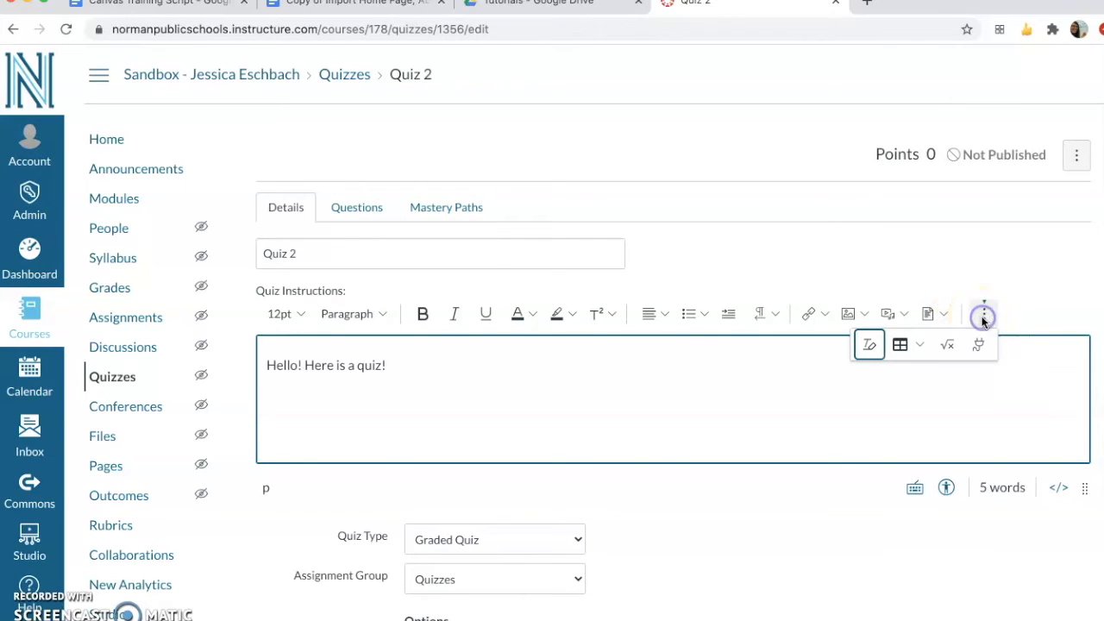
click(869, 345)
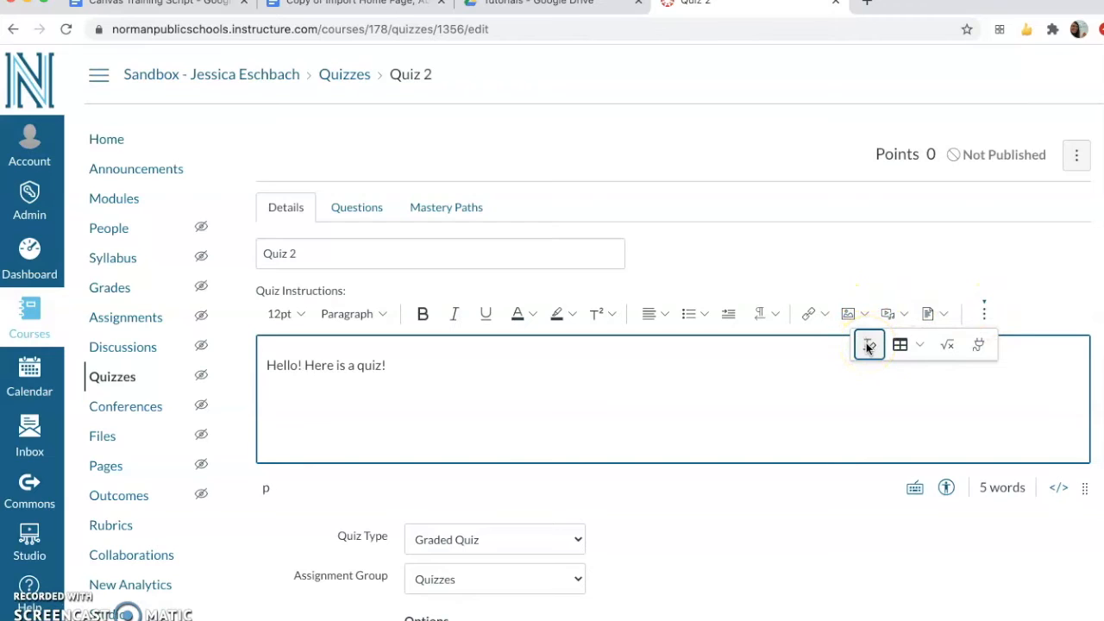
click(944, 347)
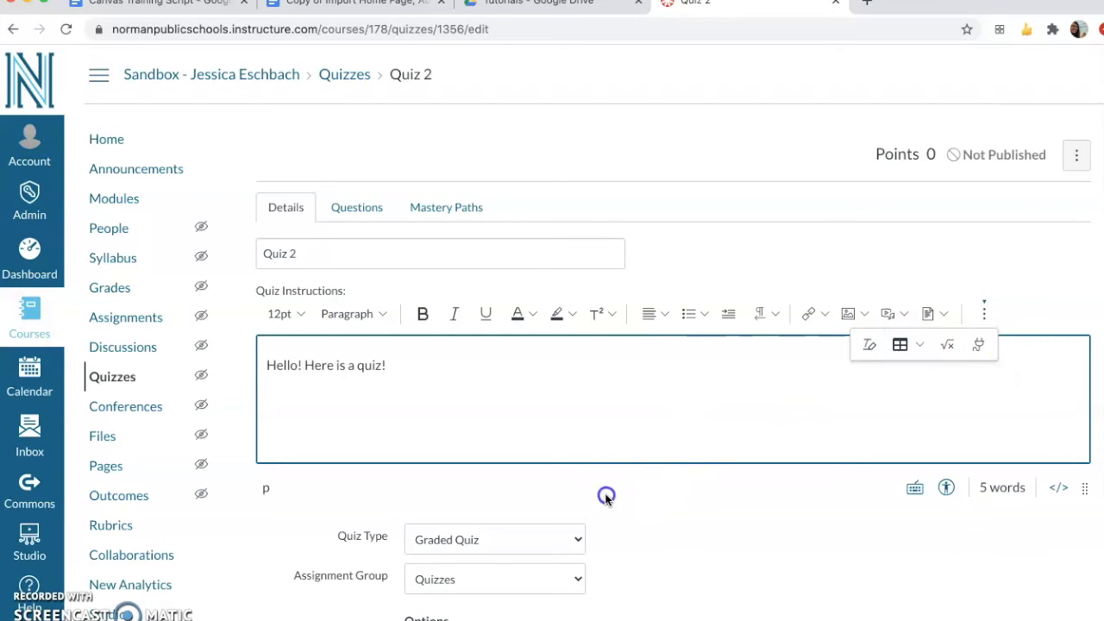
Choose Graded Quiz as the quiz type and enable Sync to SIS
scroll(610, 528, down, 3)
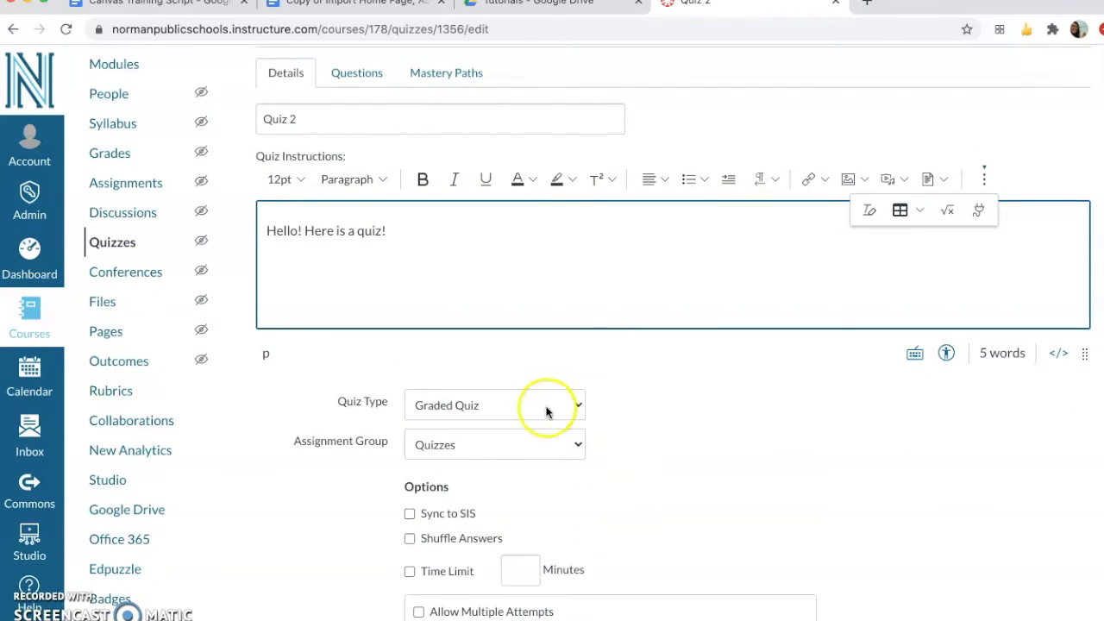
scroll(666, 432, down, 3)
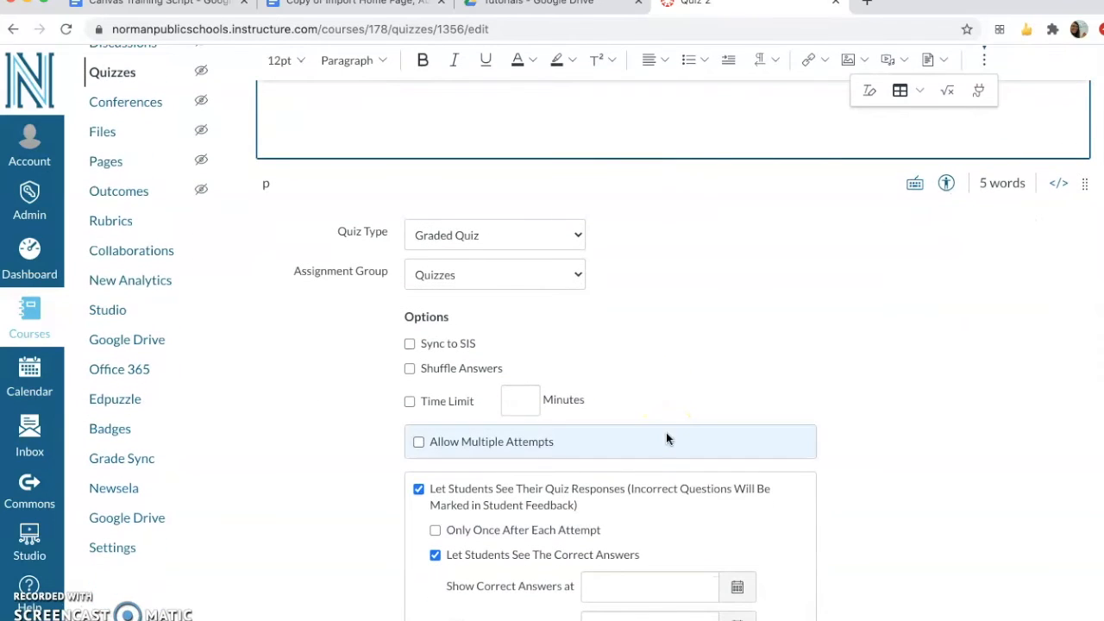
click(574, 231)
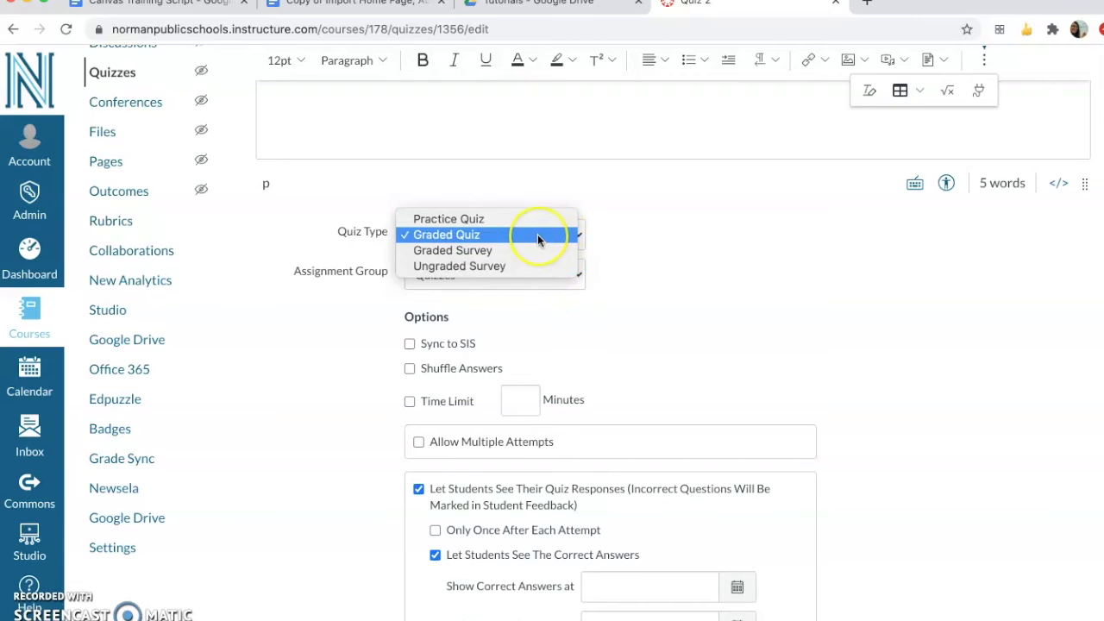
click(537, 233)
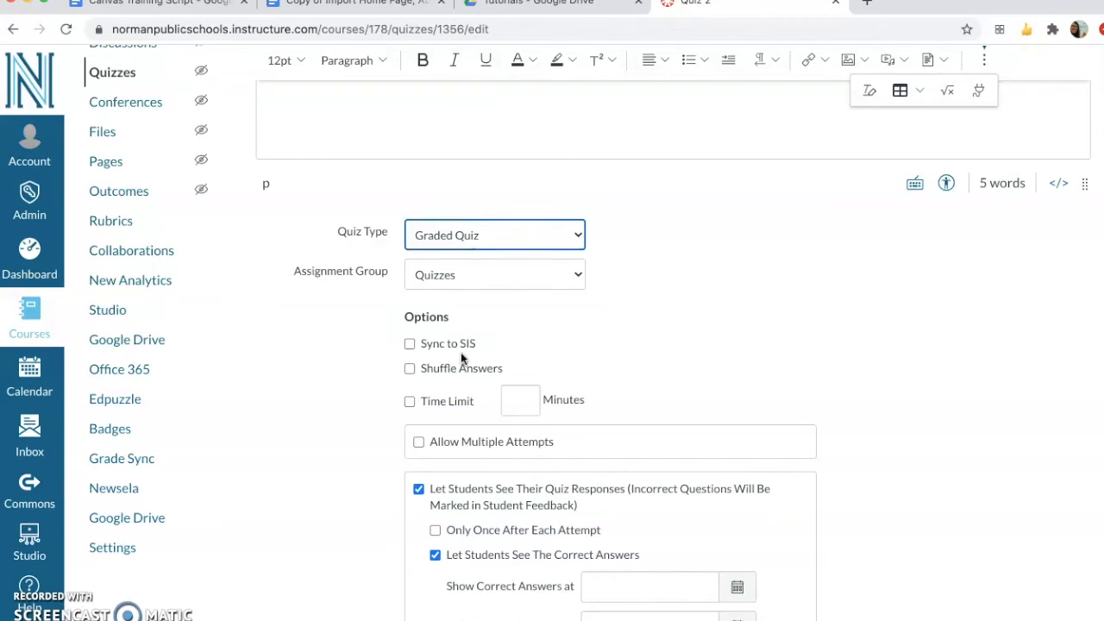
click(411, 344)
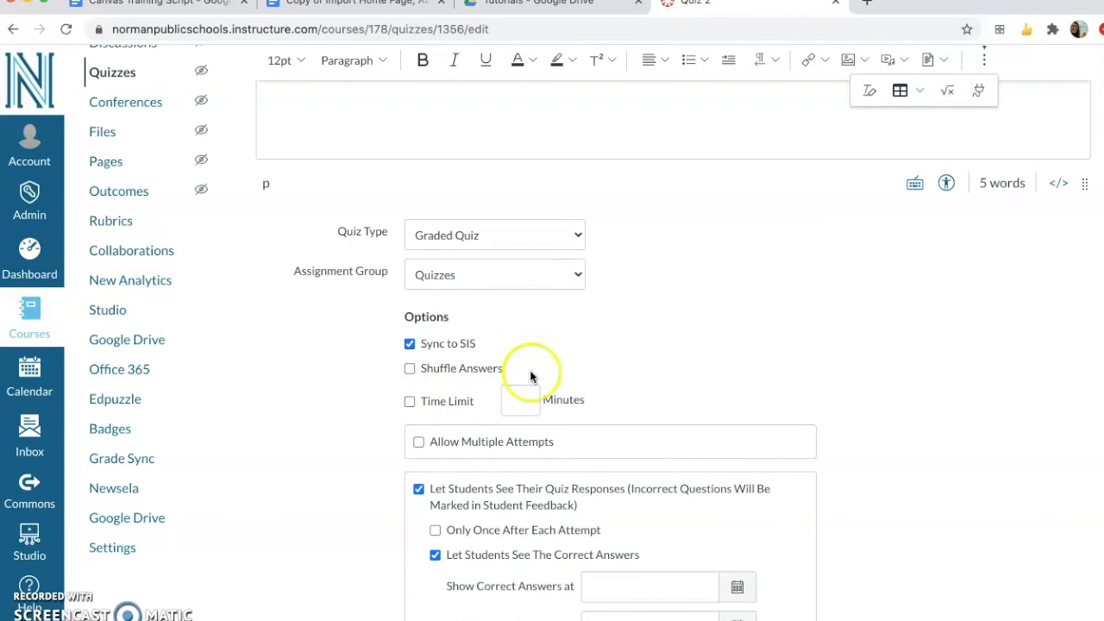
Enter 12 minutes as the time limit value and enable Shuffle Answers
click(518, 402)
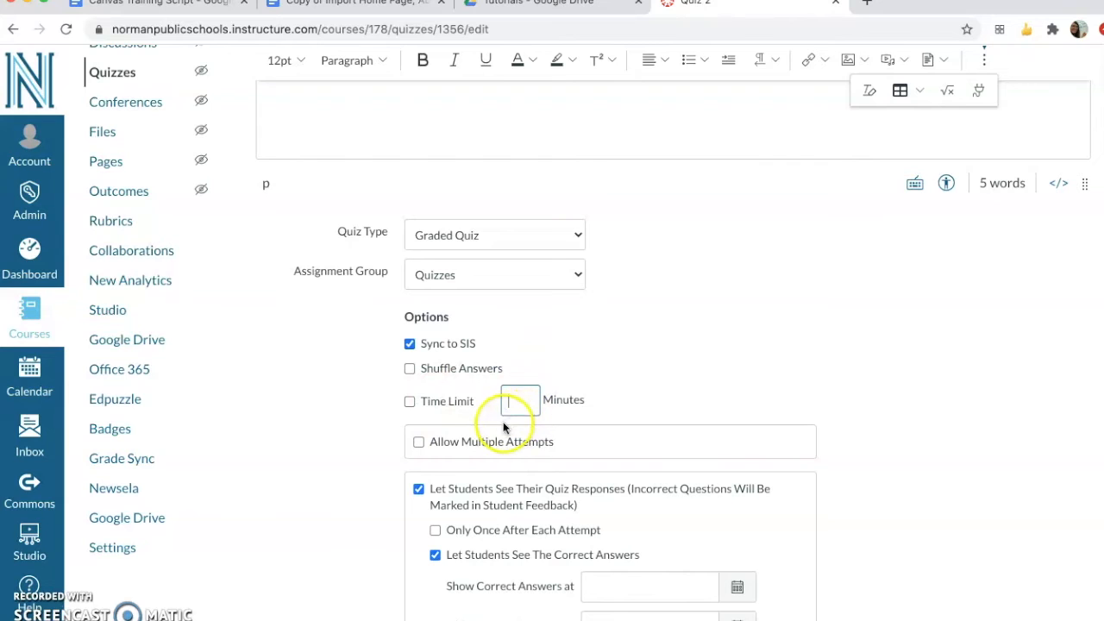
text(12)
click(655, 373)
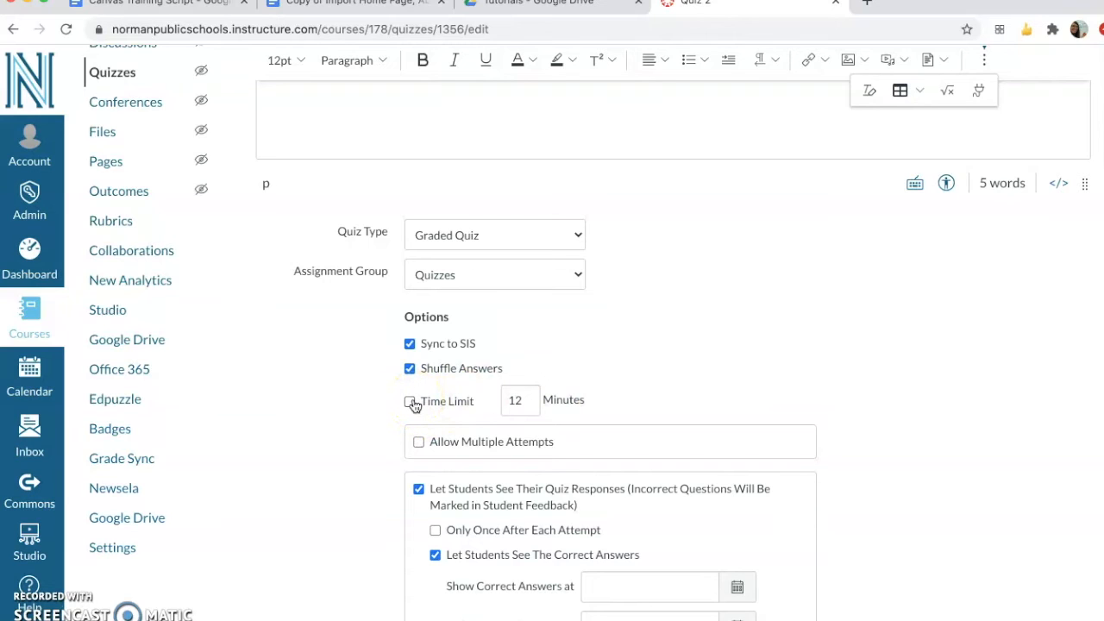
click(420, 442)
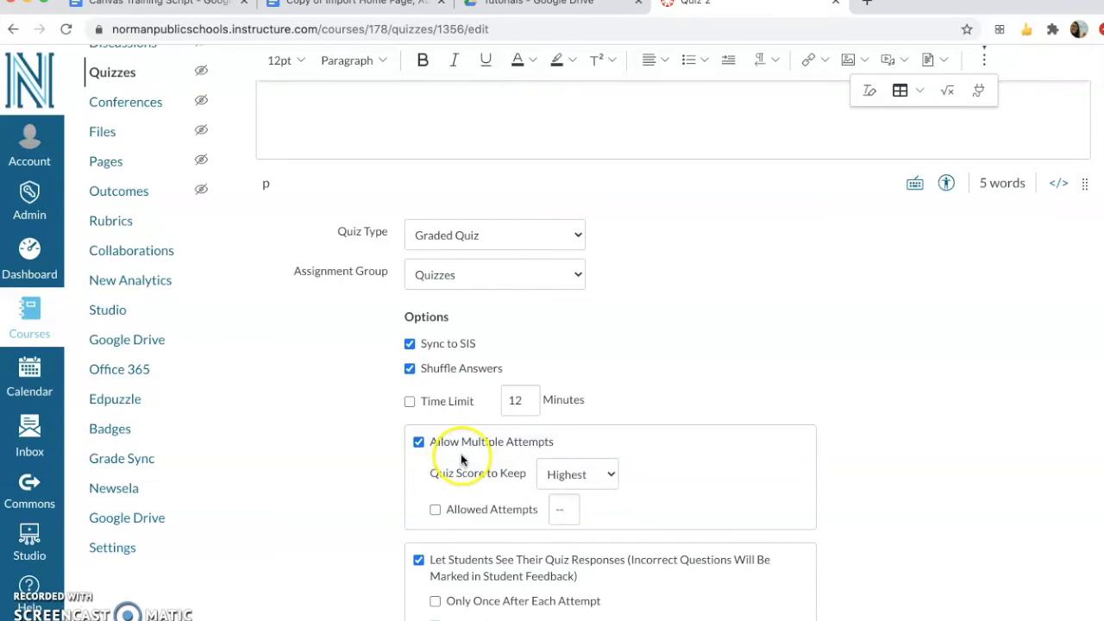
click(560, 510)
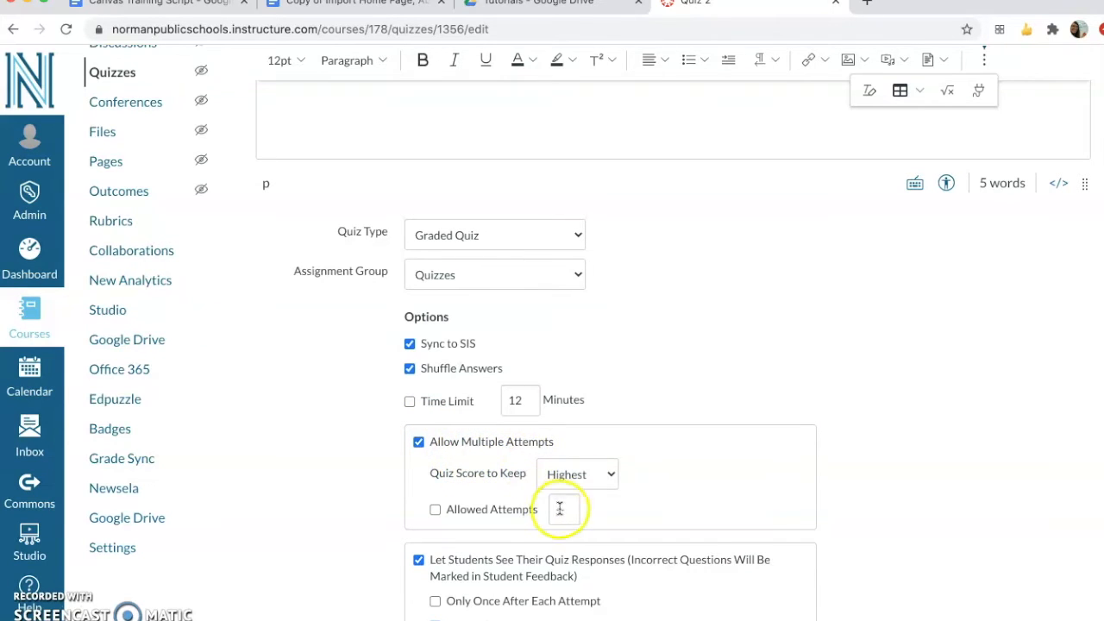
click(436, 510)
text(3)
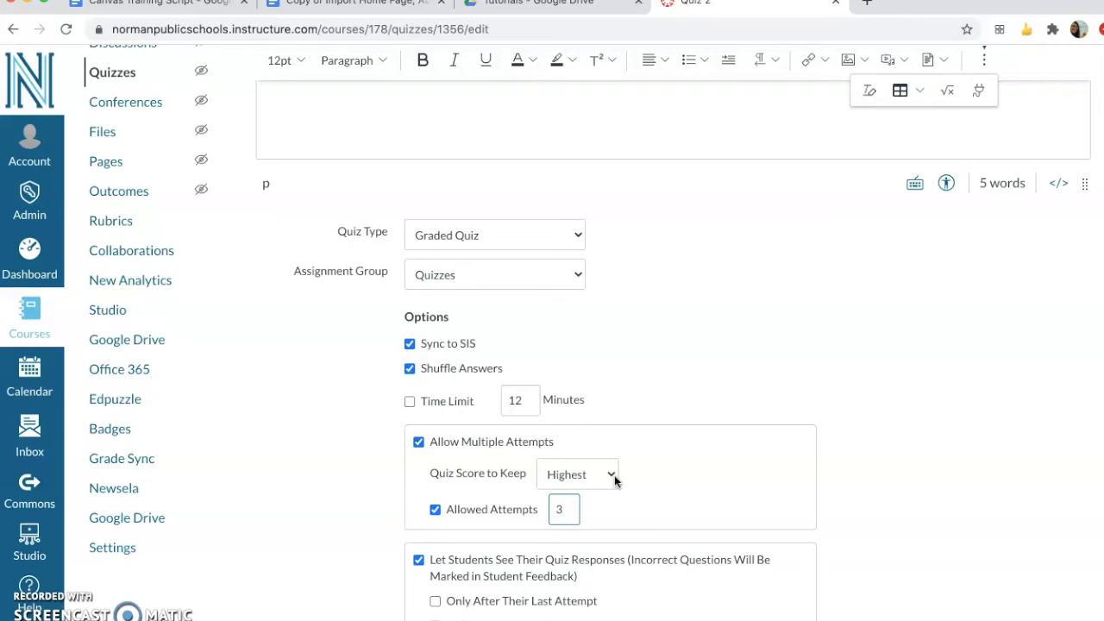
click(419, 442)
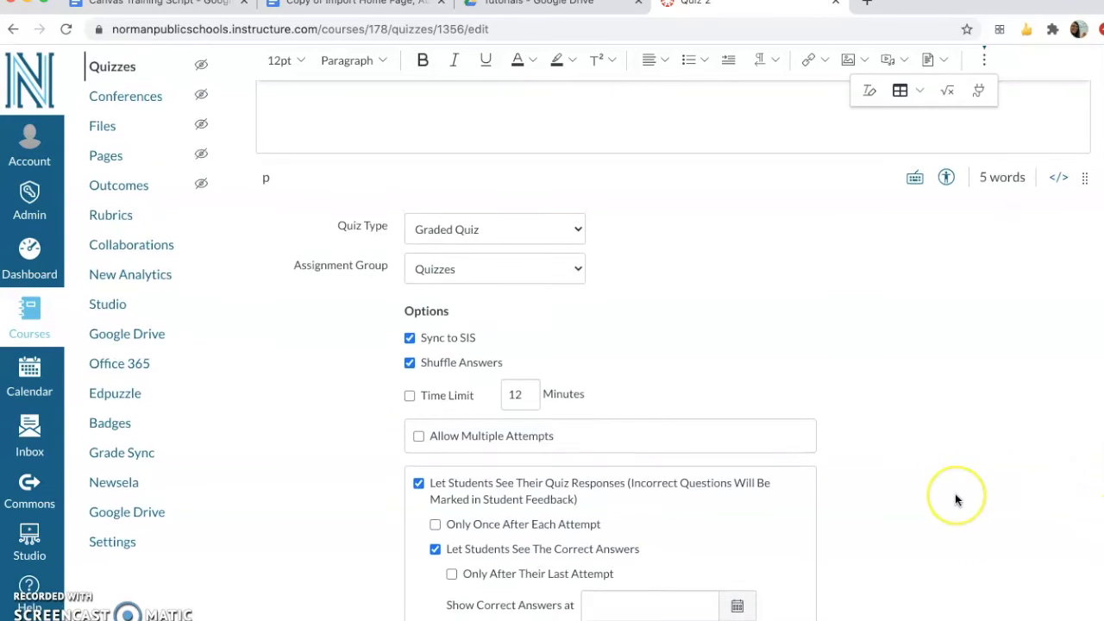
Review the quiz's answer visibility, question display, restriction and assignment date settings through the end of the details form
scroll(955, 500, down, 3)
scroll(956, 500, down, 2)
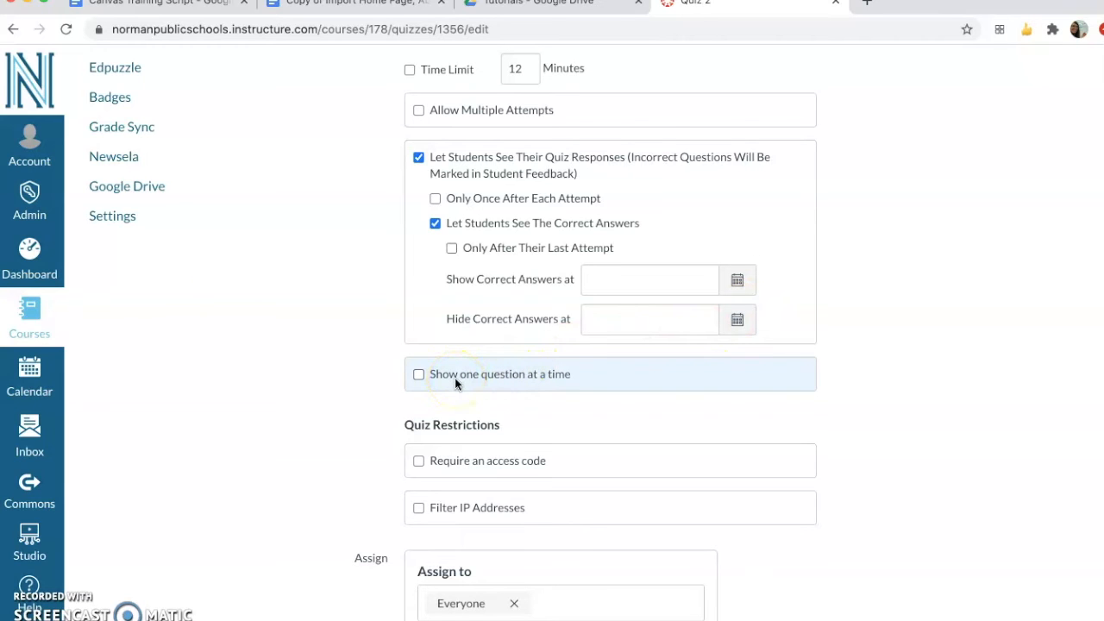
scroll(357, 474, down, 5)
scroll(358, 473, down, 1)
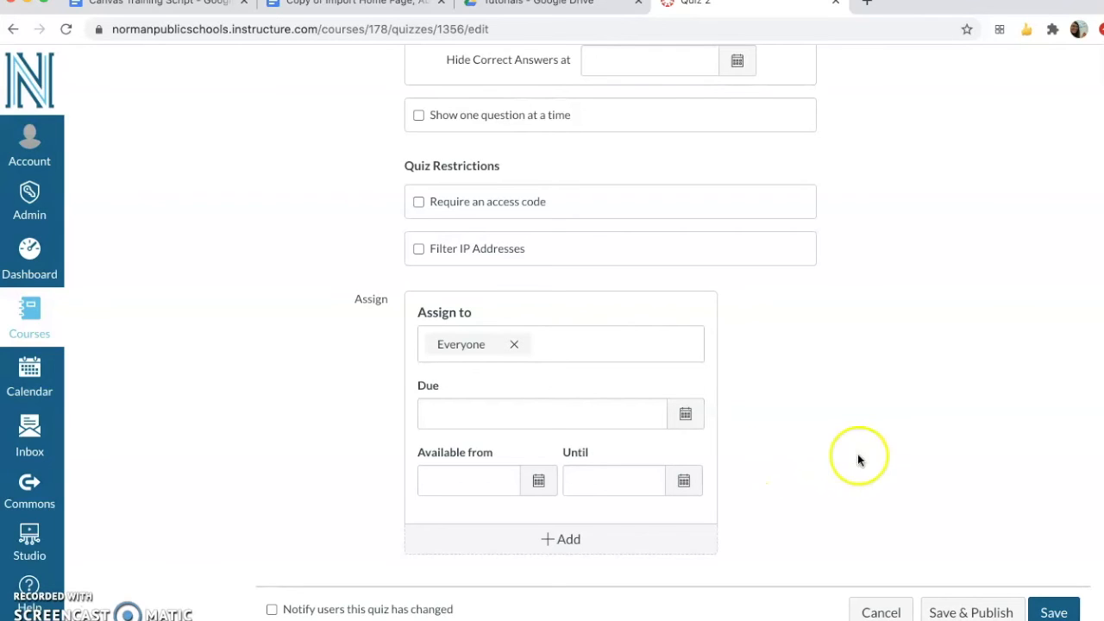
Save the quiz settings, then reopen Quiz 2 for editing and go to its questions
click(1069, 613)
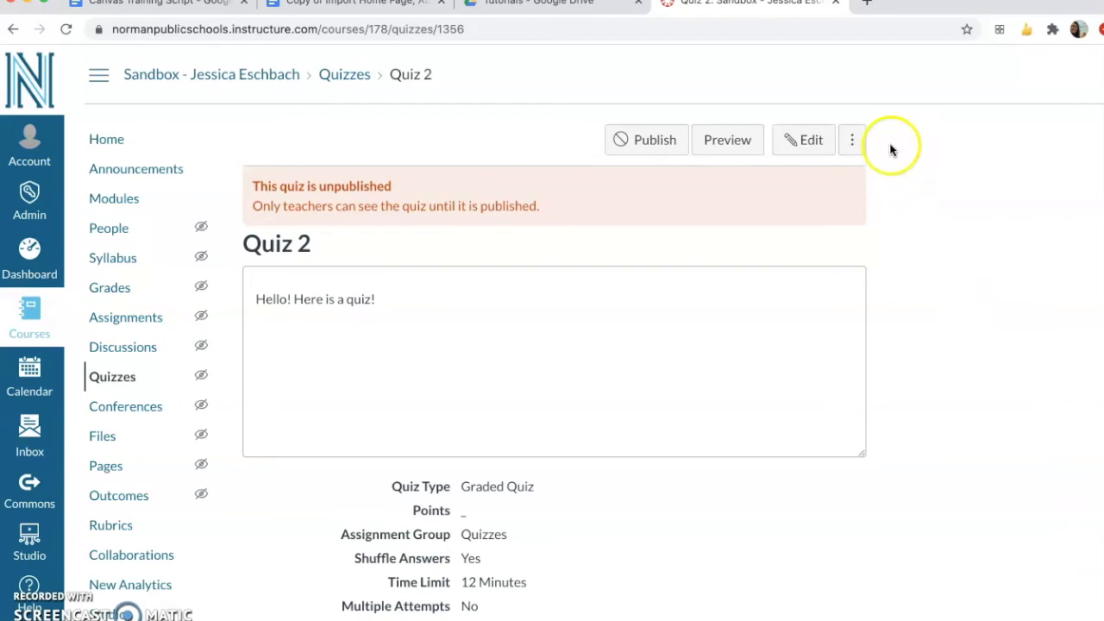
click(798, 140)
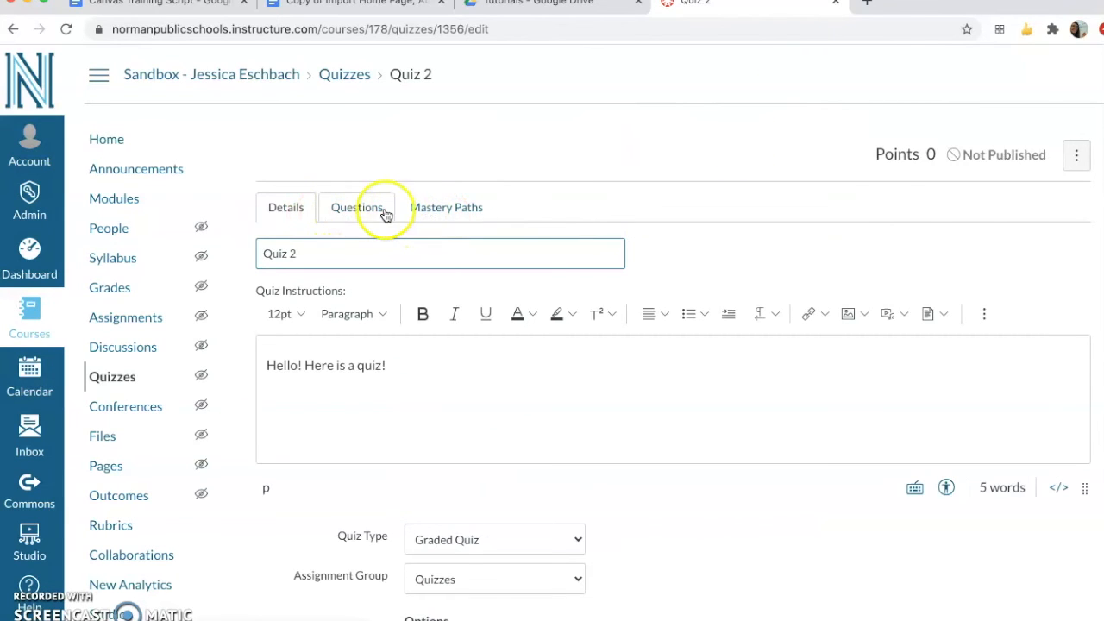
click(365, 214)
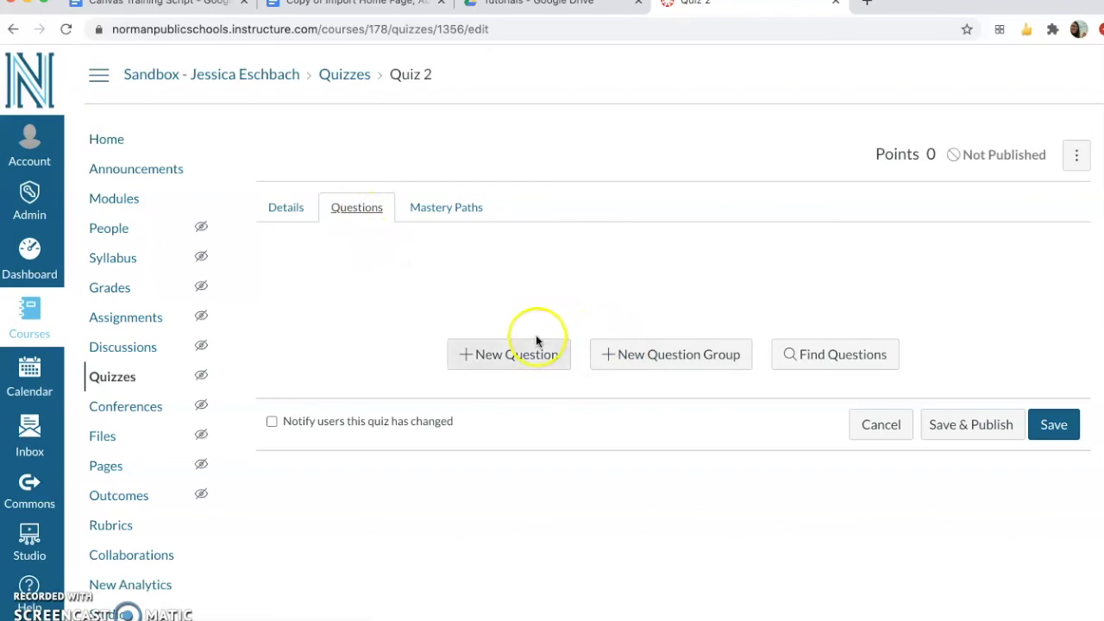
Add a new quiz question named "Question 1", keeping the Multiple Choice type and a value of 1 point
click(514, 354)
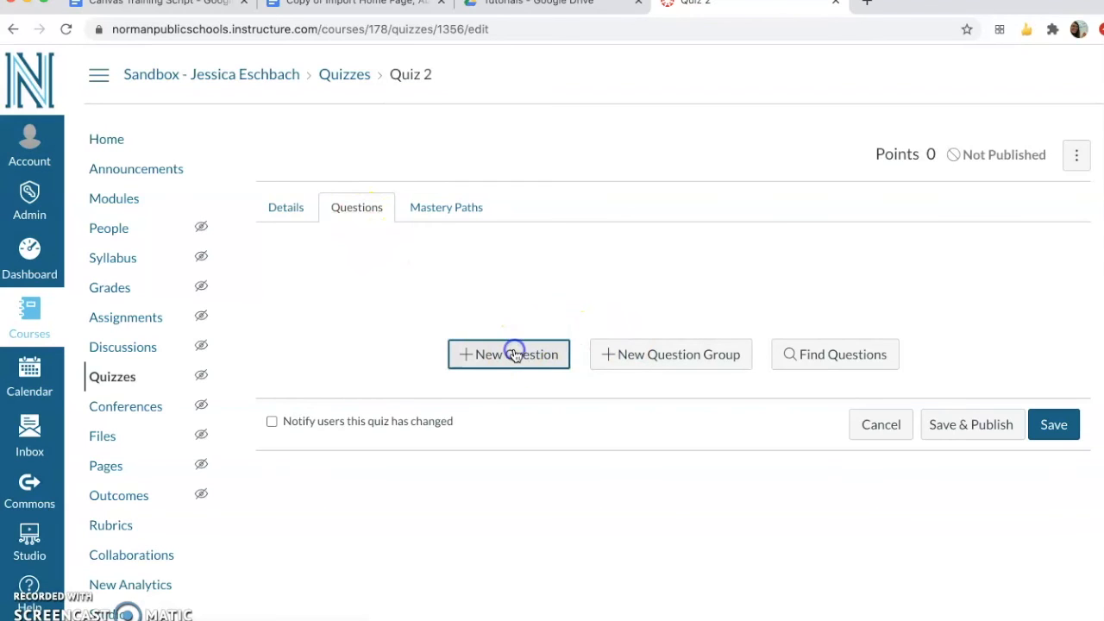
click(357, 279)
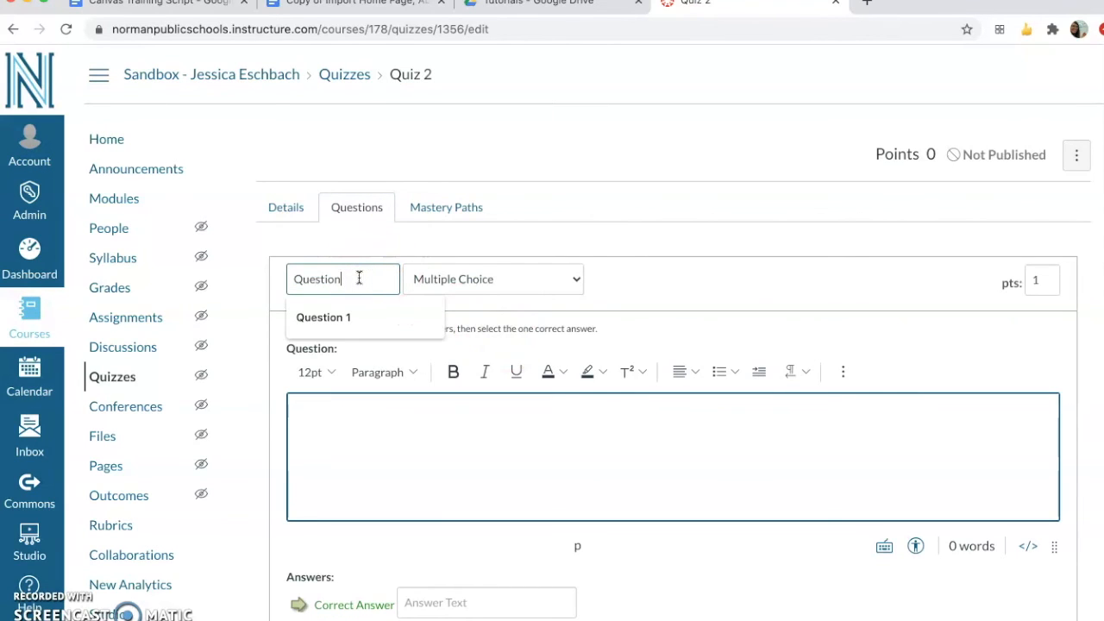
text(1)
click(812, 283)
click(1045, 278)
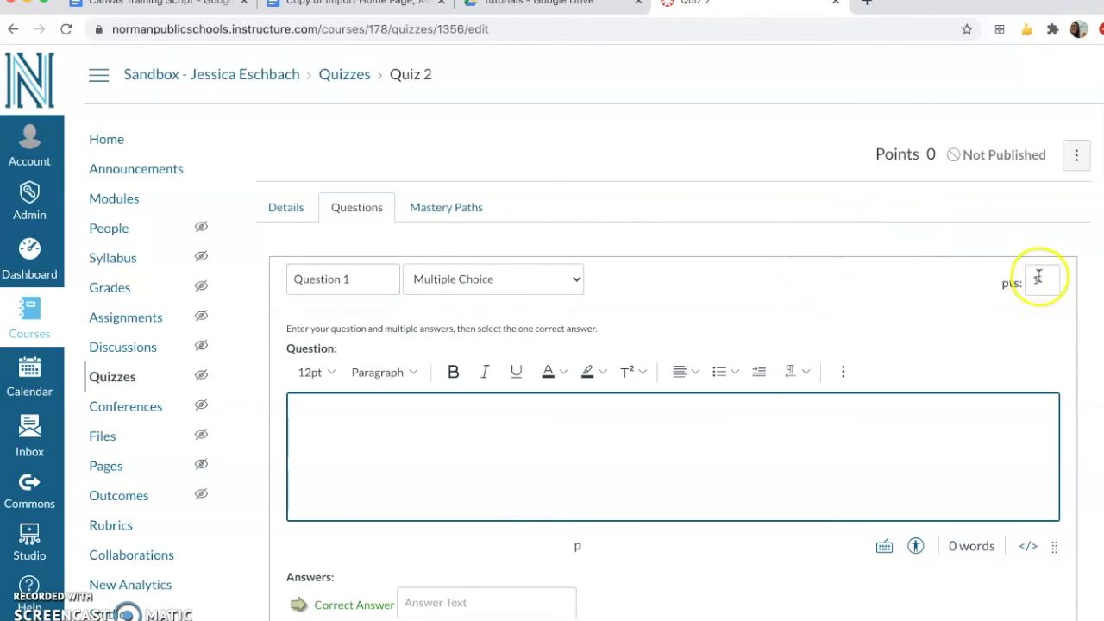
double_click(1041, 282)
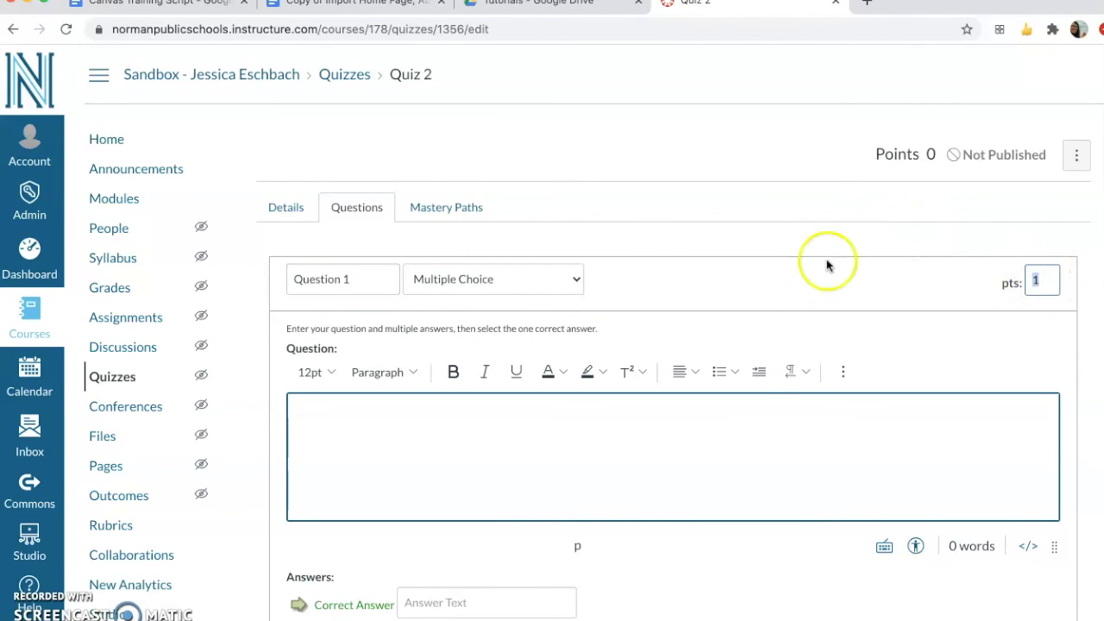
click(575, 283)
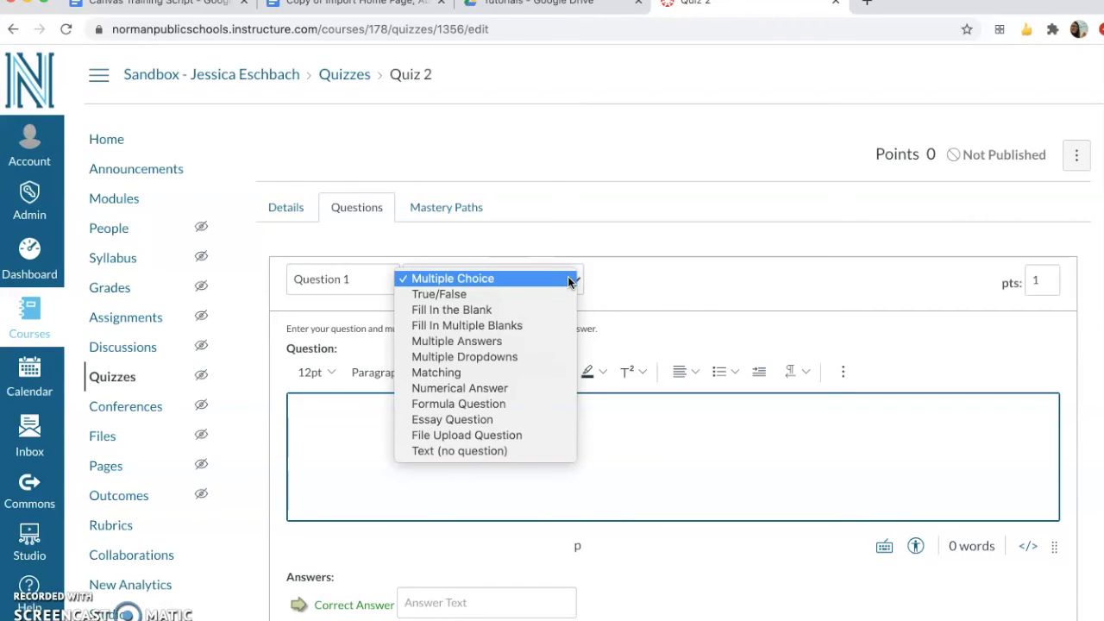
click(537, 277)
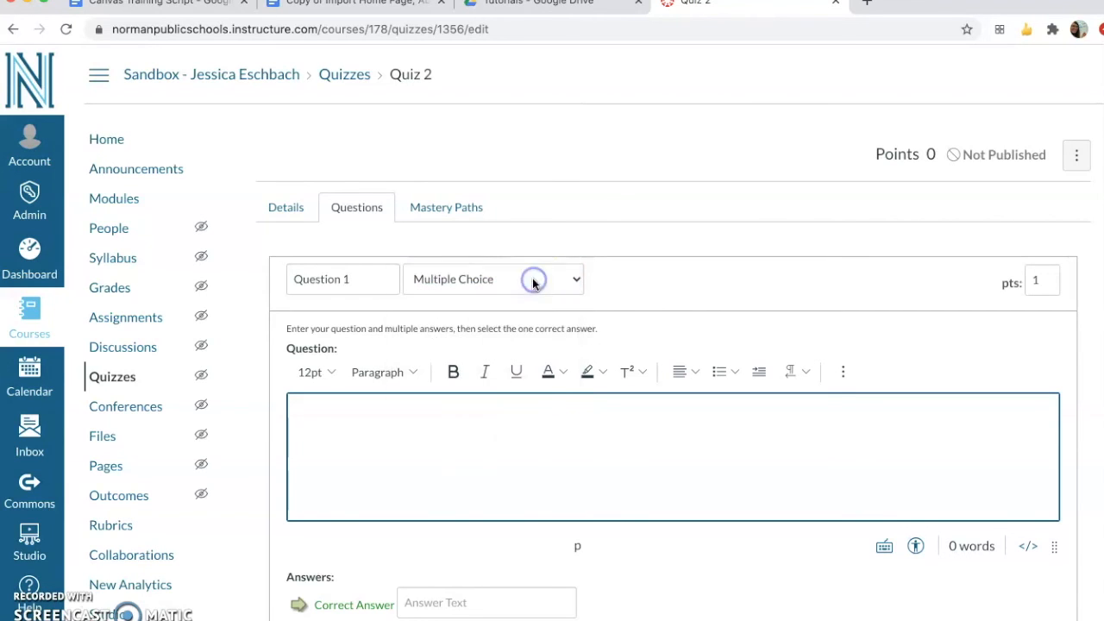
Enter "What is 2+2?" as the text of Question 1
click(517, 443)
text(What)
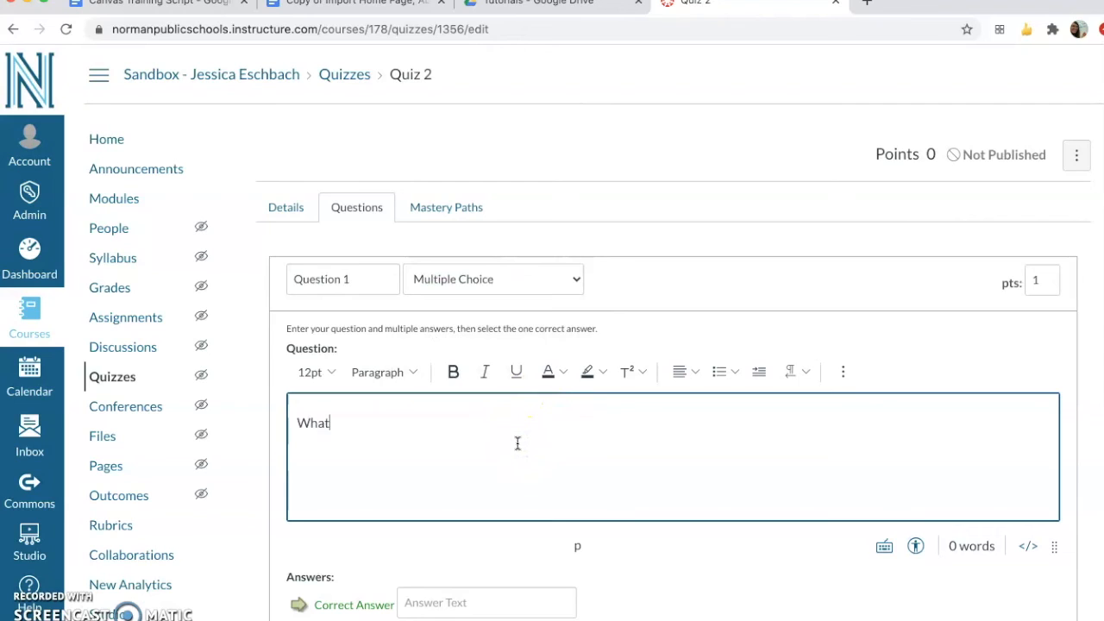
text( is 2+2)
Enter 4 as the correct answer to Question 1 and 1, 2 and 3 as the other possible answers
scroll(780, 414, down, 1)
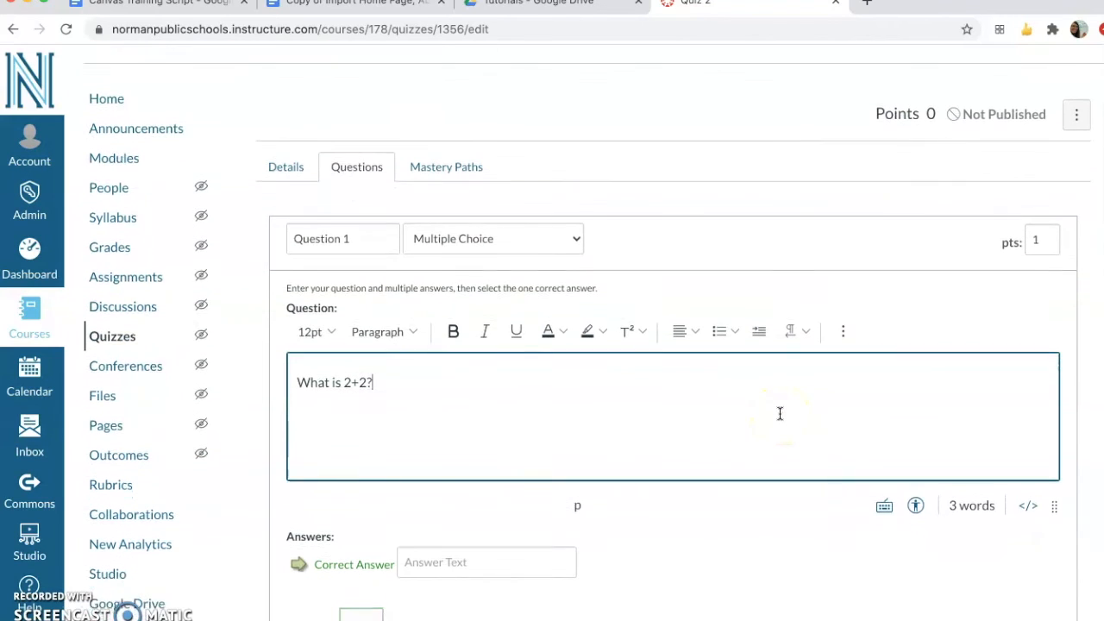
scroll(779, 414, down, 1)
scroll(605, 474, down, 3)
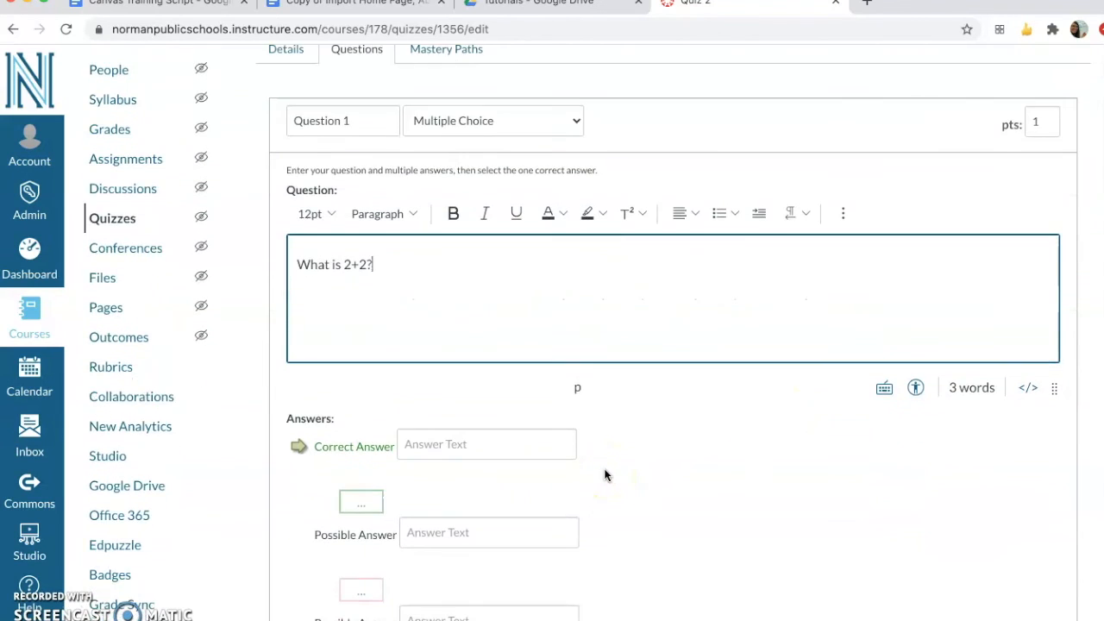
click(517, 420)
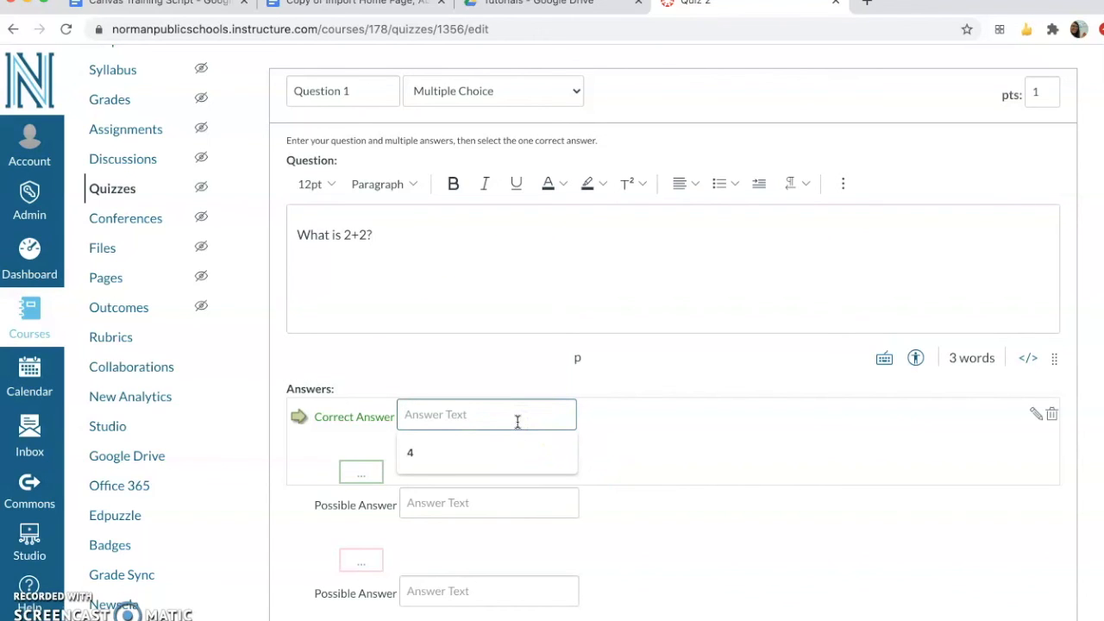
text(4)
click(515, 501)
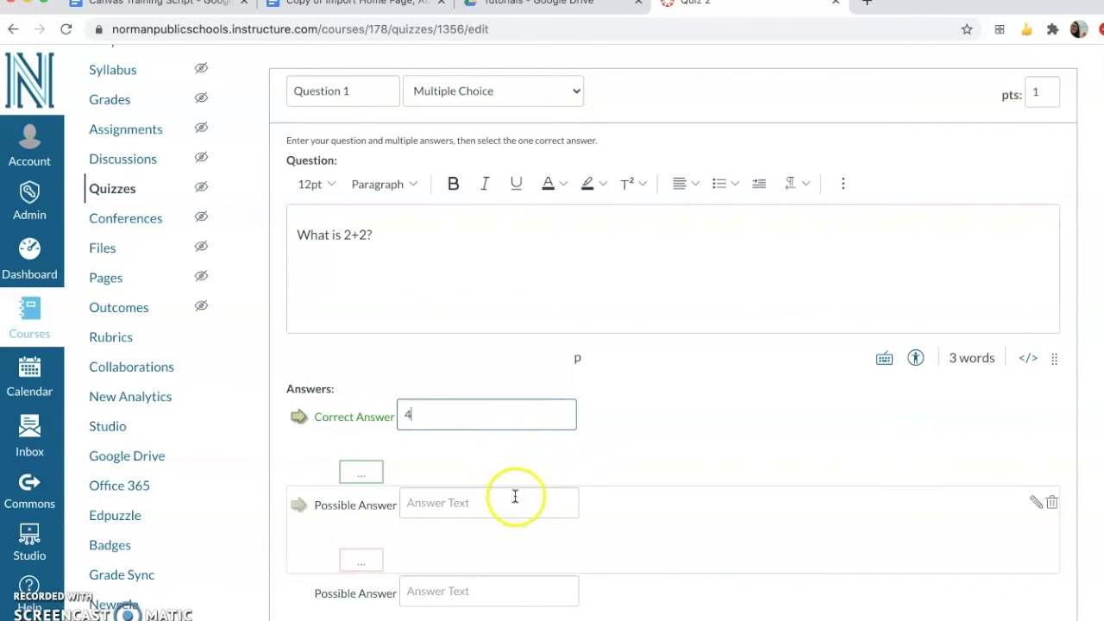
text(1)
click(524, 587)
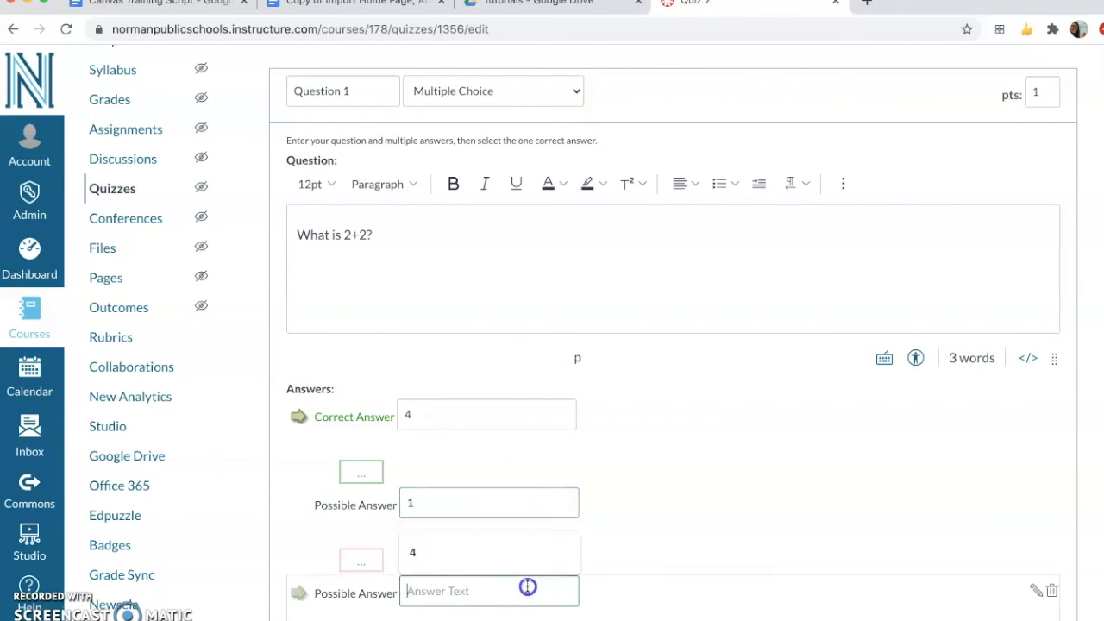
text(2)
scroll(527, 586, down, 3)
click(498, 545)
text(3)
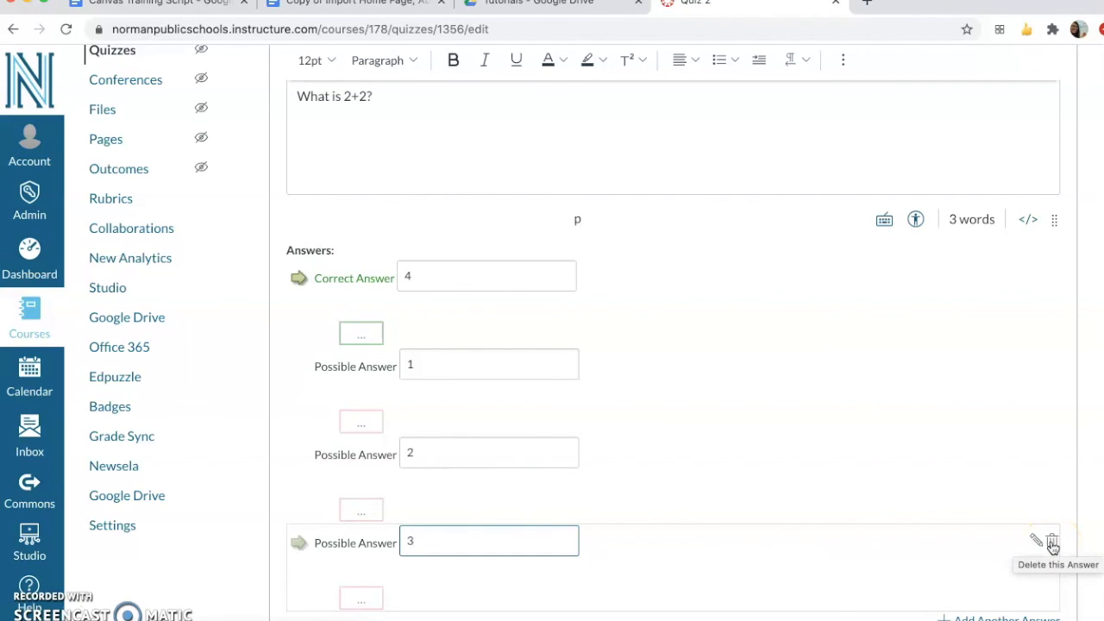
Update Question 1 with its answers and save Quiz 2 without publishing it
scroll(1062, 580, down, 1)
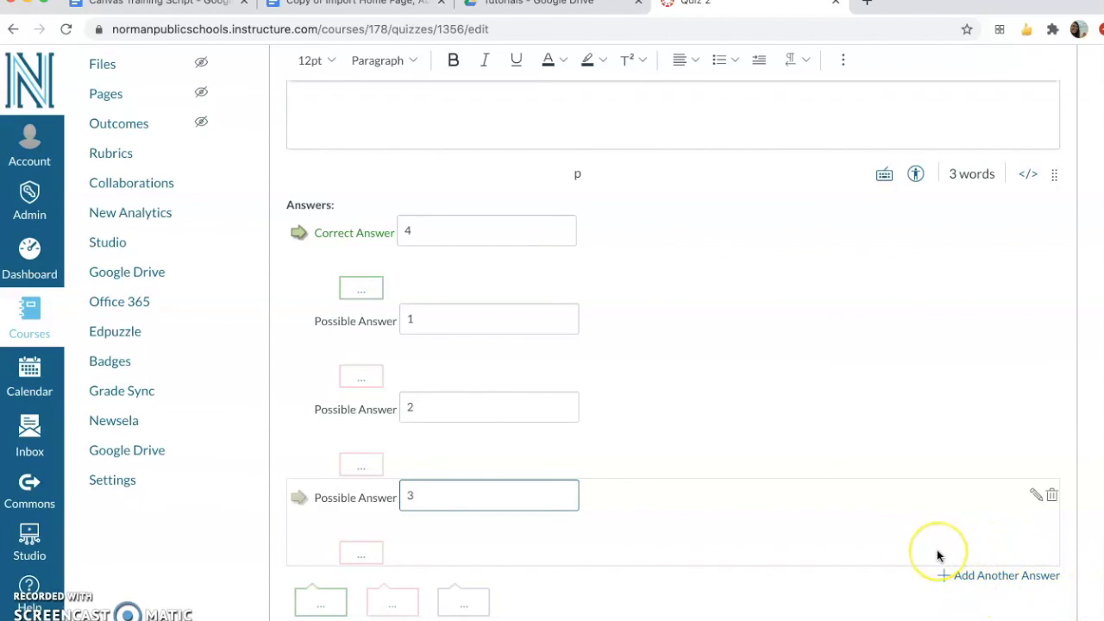
scroll(759, 517, down, 1)
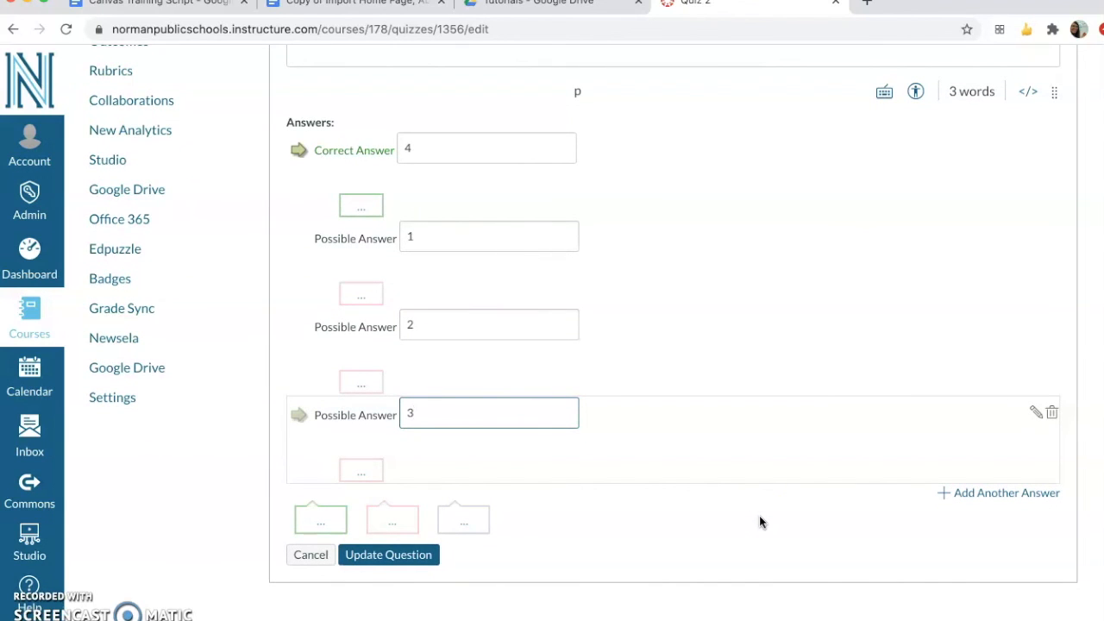
click(399, 554)
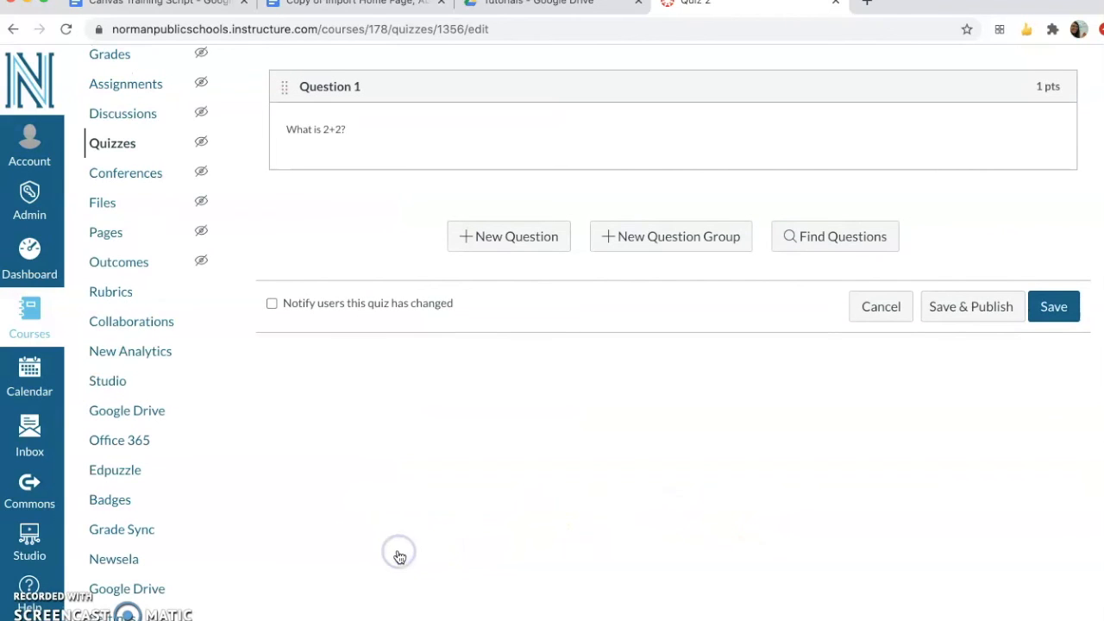
scroll(578, 382, up, 1)
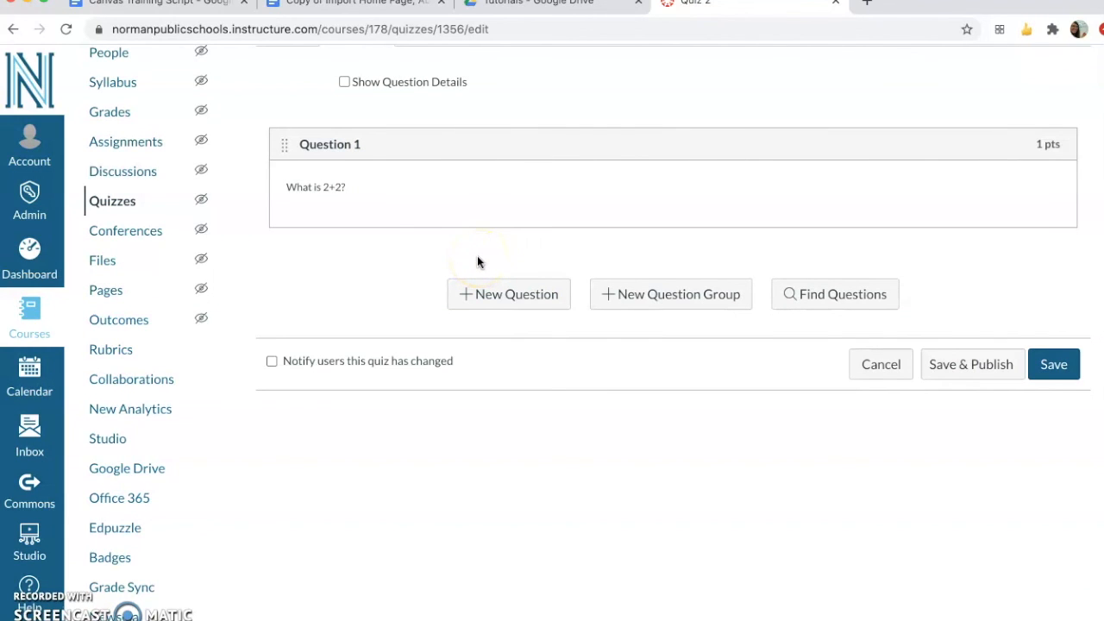
click(1048, 373)
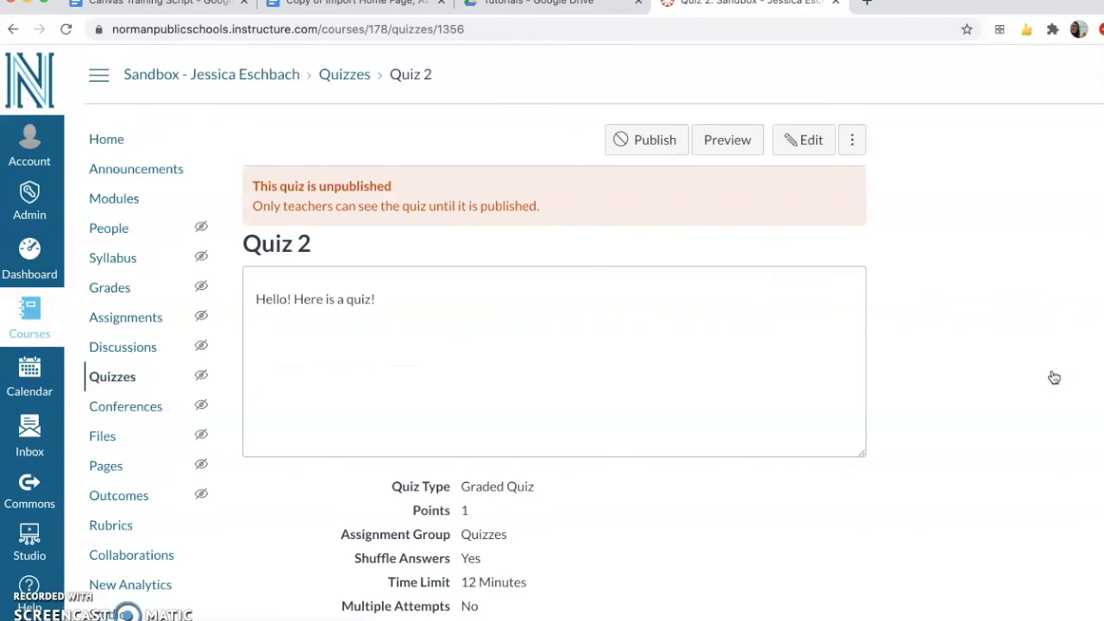
Preview Quiz 2 as a student, choose 2 as the answer to Question 1, submit the attempt and view the submitted preview
click(729, 147)
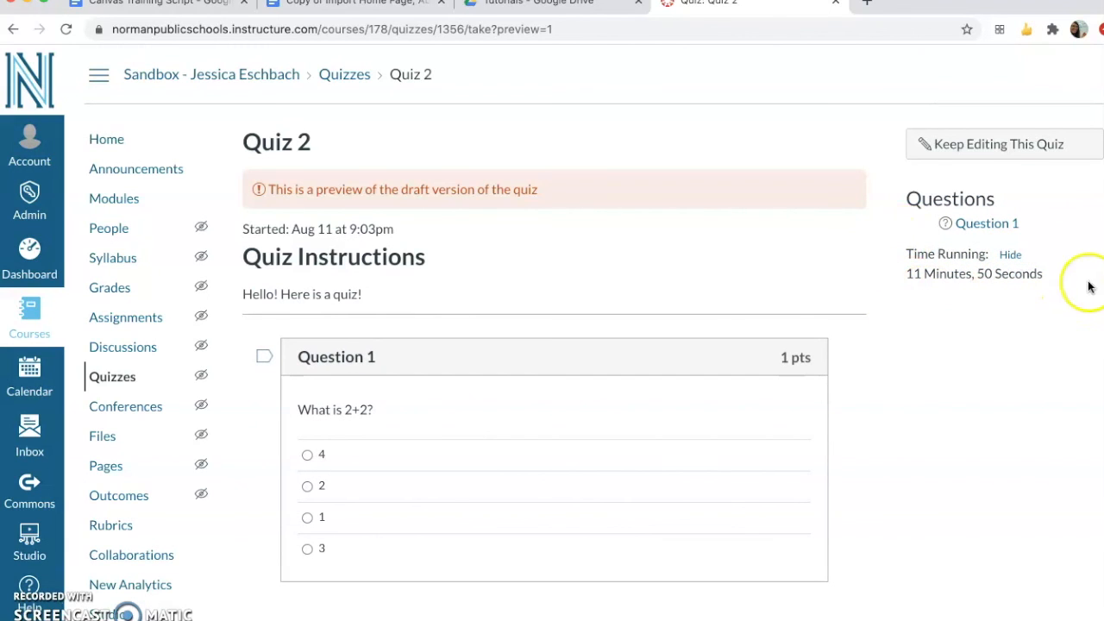
scroll(733, 396, down, 2)
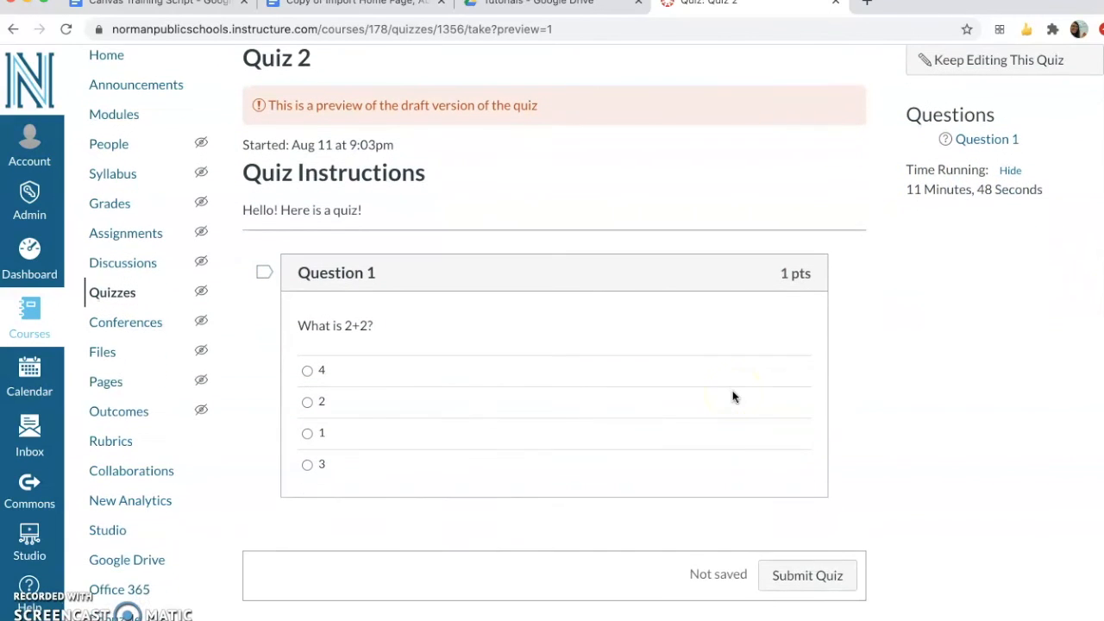
click(307, 401)
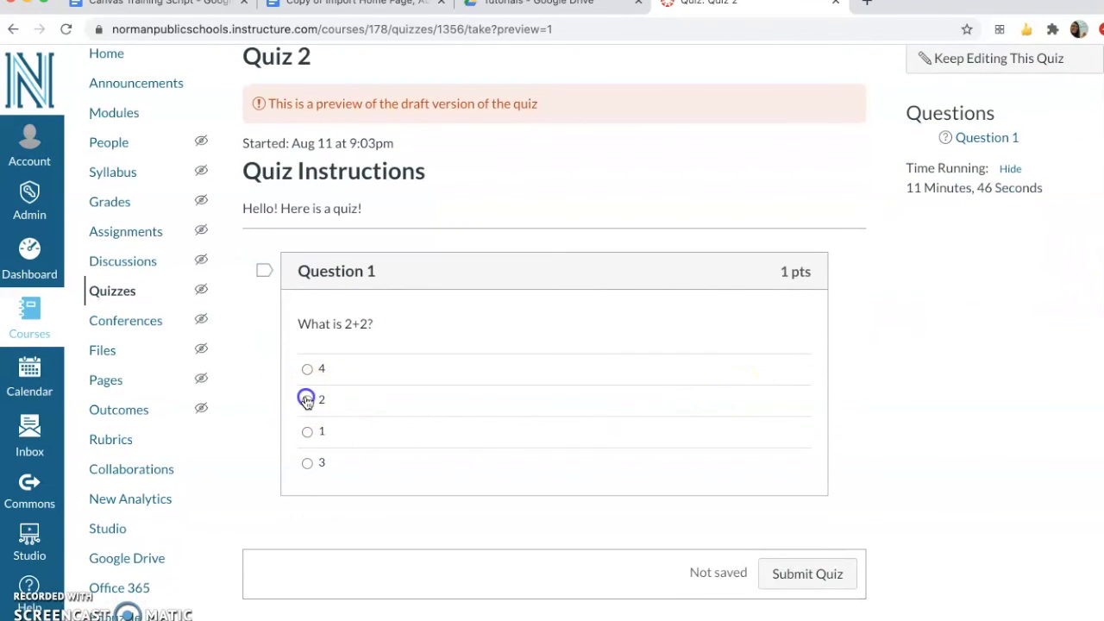
click(823, 576)
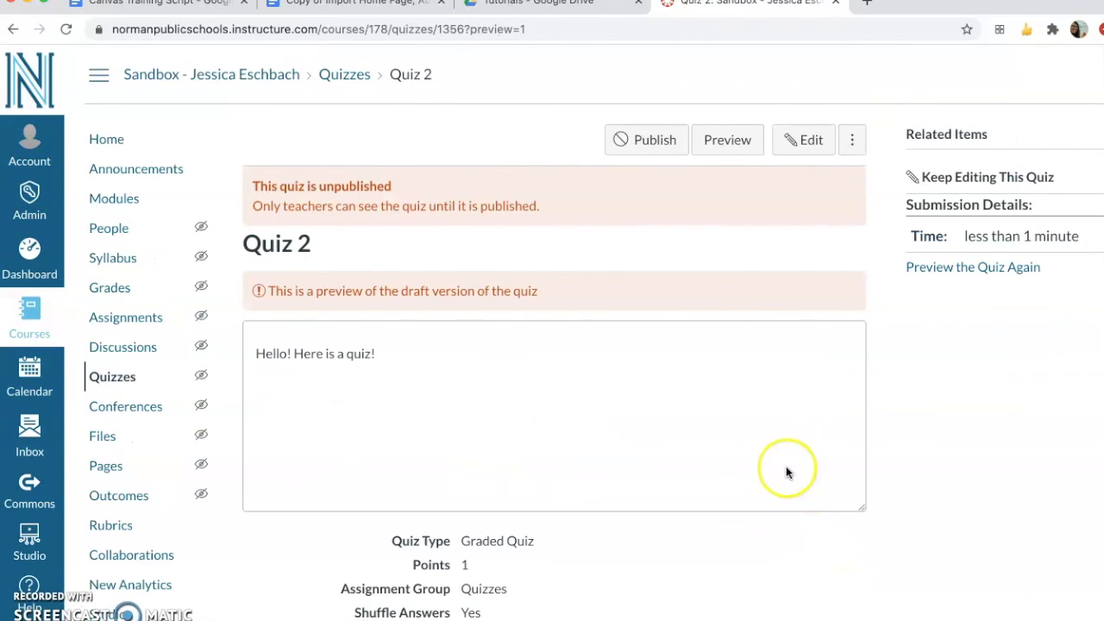
scroll(785, 470, down, 1)
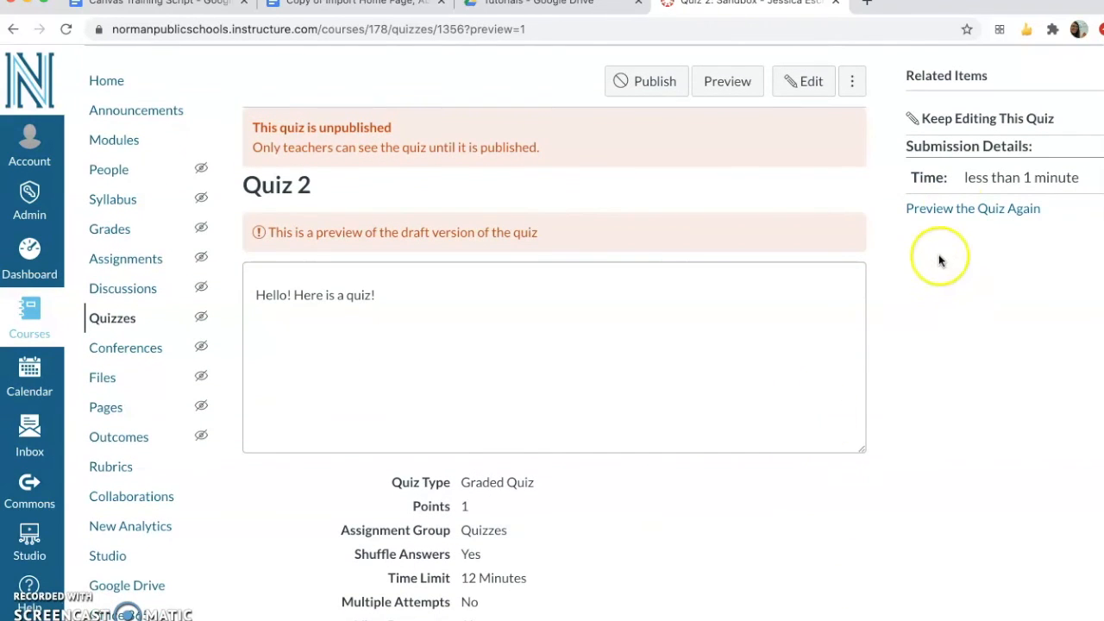